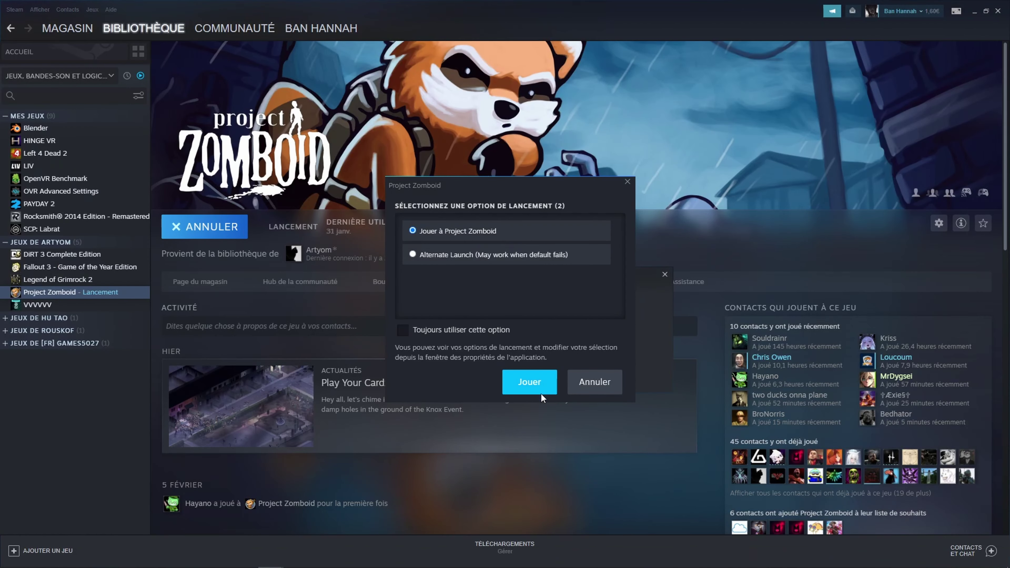
# Launch Project Zomboid from Steam.
pyautogui.click(541, 393)
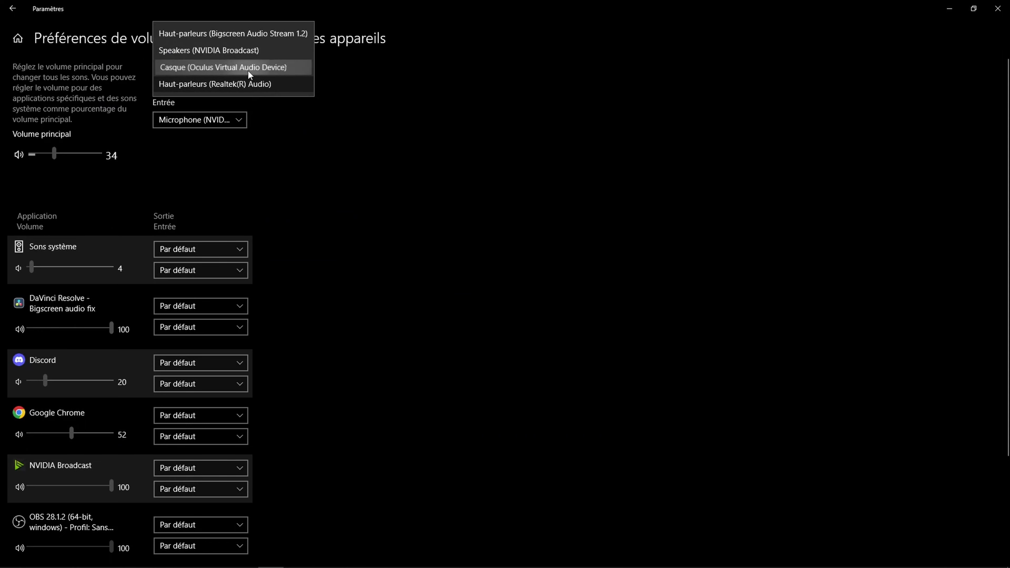
# Send sound to the Oculus headset, then make Bigscreen Audio Stream 1.2 speakers the default playback device.
pyautogui.click(248, 71)
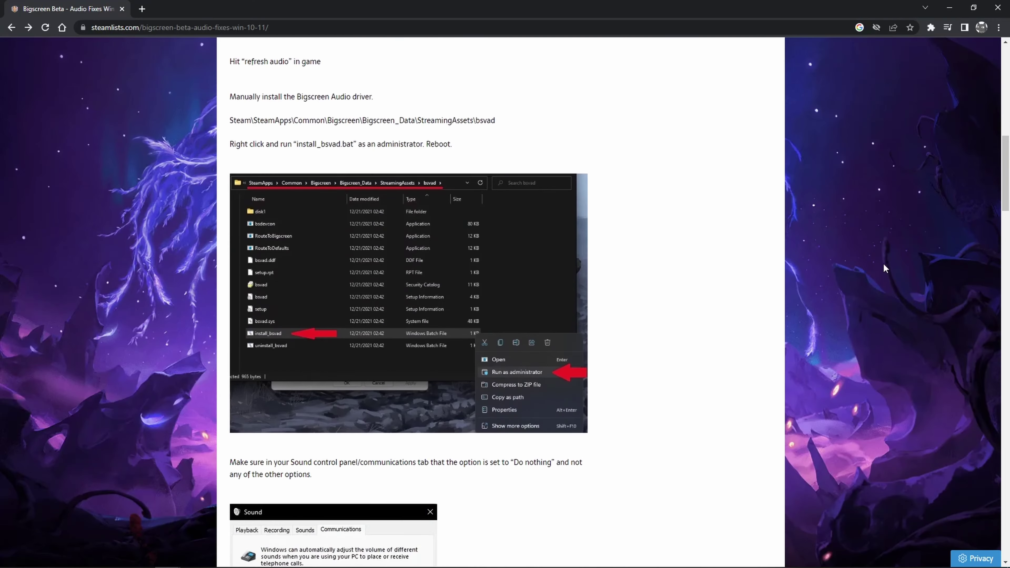
pyautogui.scroll(-15, 885, 259)
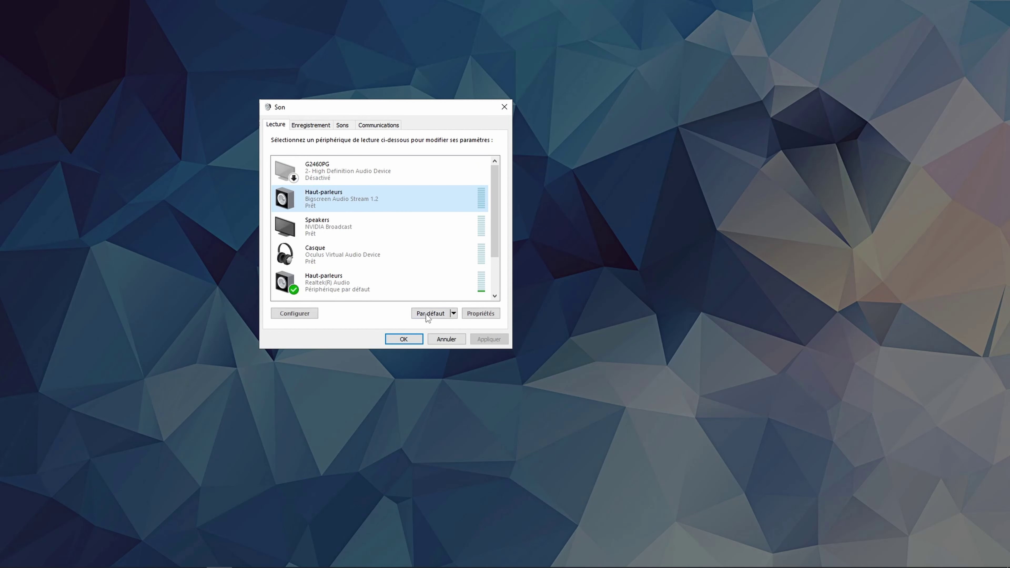
pyautogui.click(429, 316)
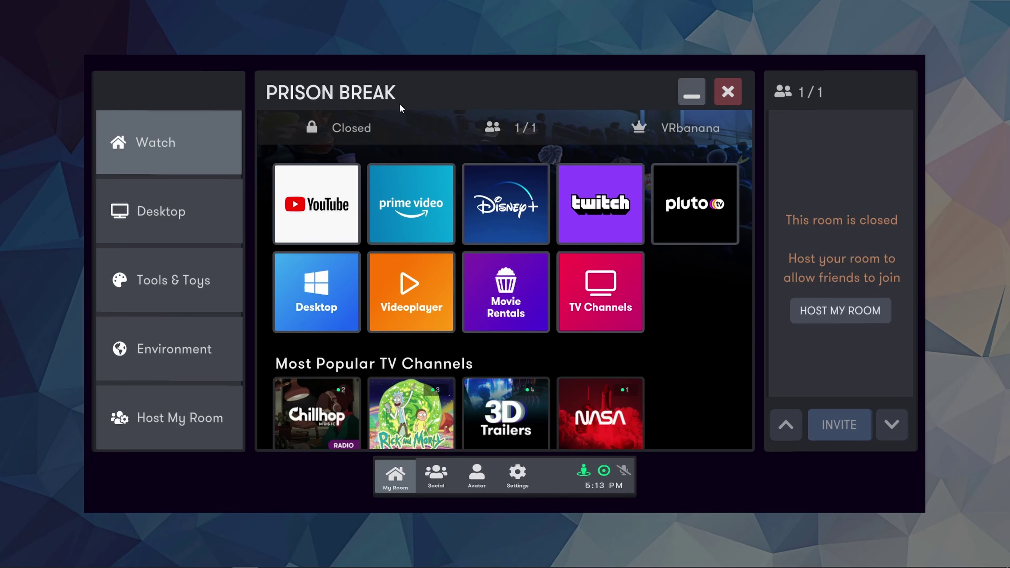
pyautogui.click(184, 211)
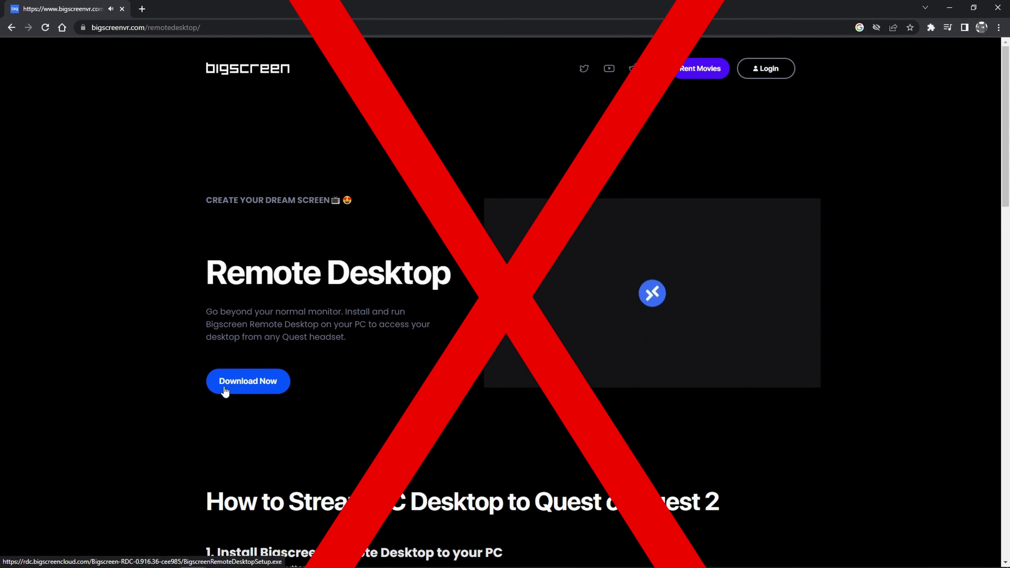
pyautogui.write('screen')
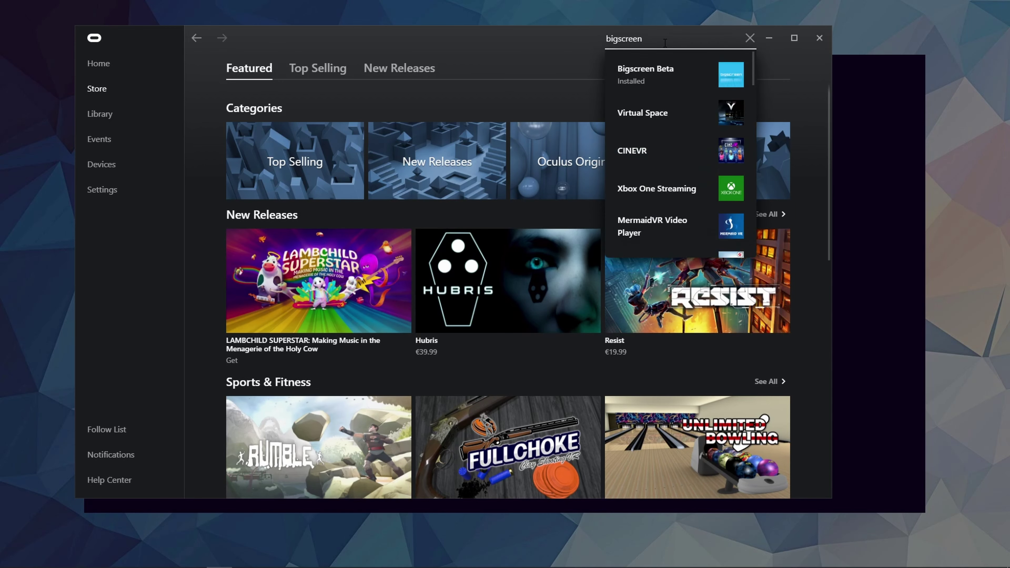
pyautogui.click(661, 69)
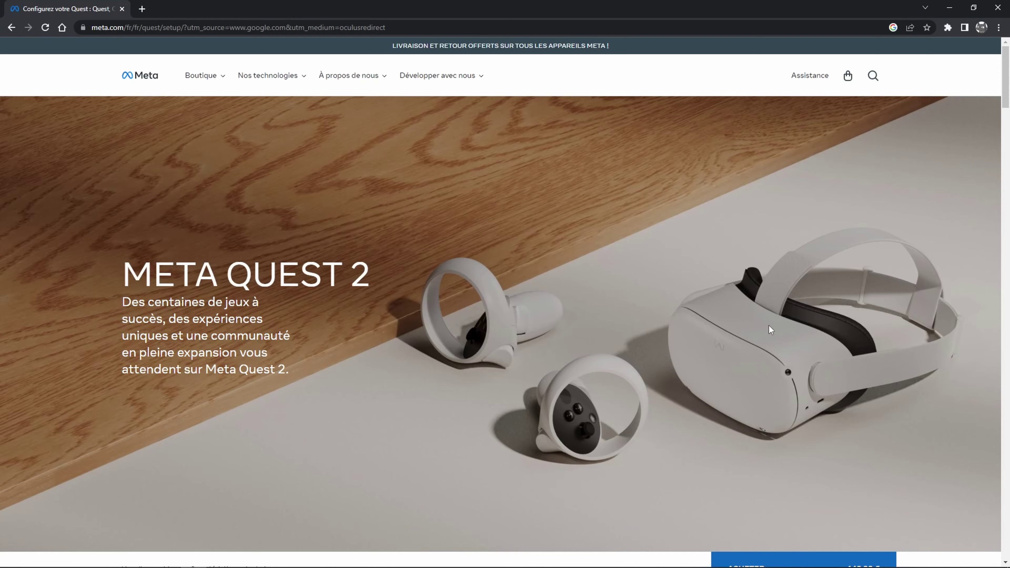
pyautogui.scroll(-20, 753, 335)
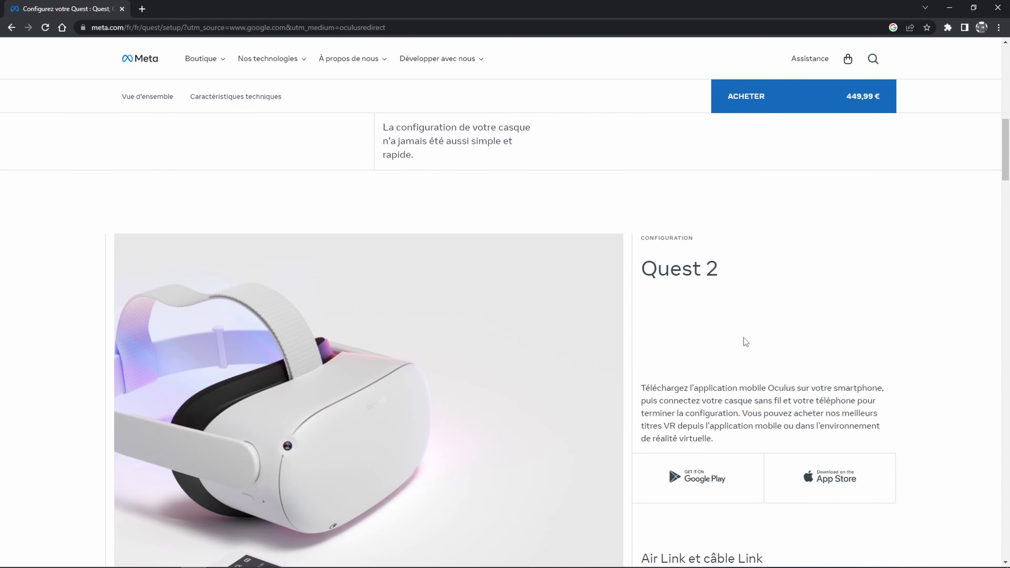
# Start the Air Link connection from the Quest headset to the PC.
pyautogui.scroll(-2, 749, 351)
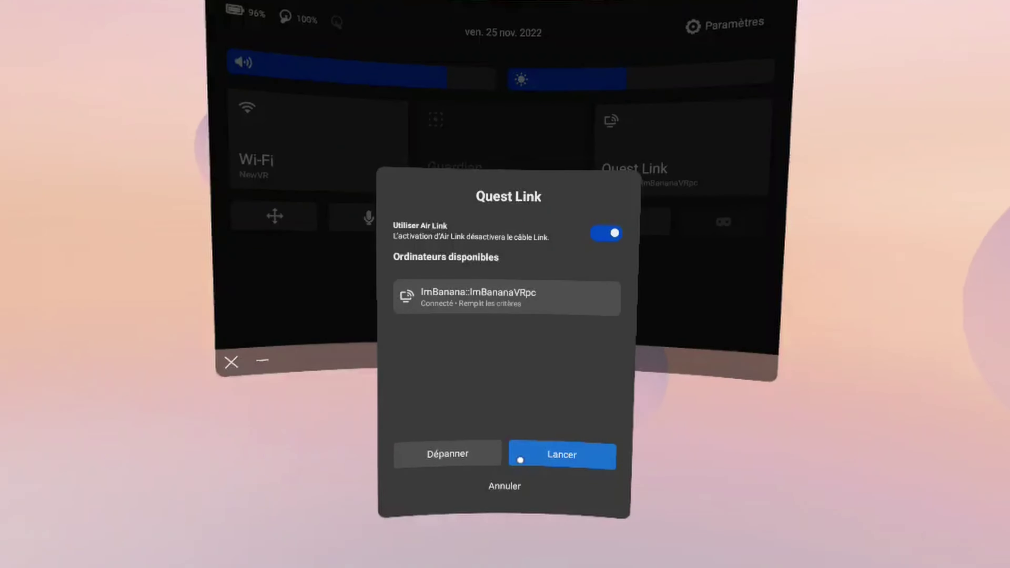
pyautogui.click(500, 490)
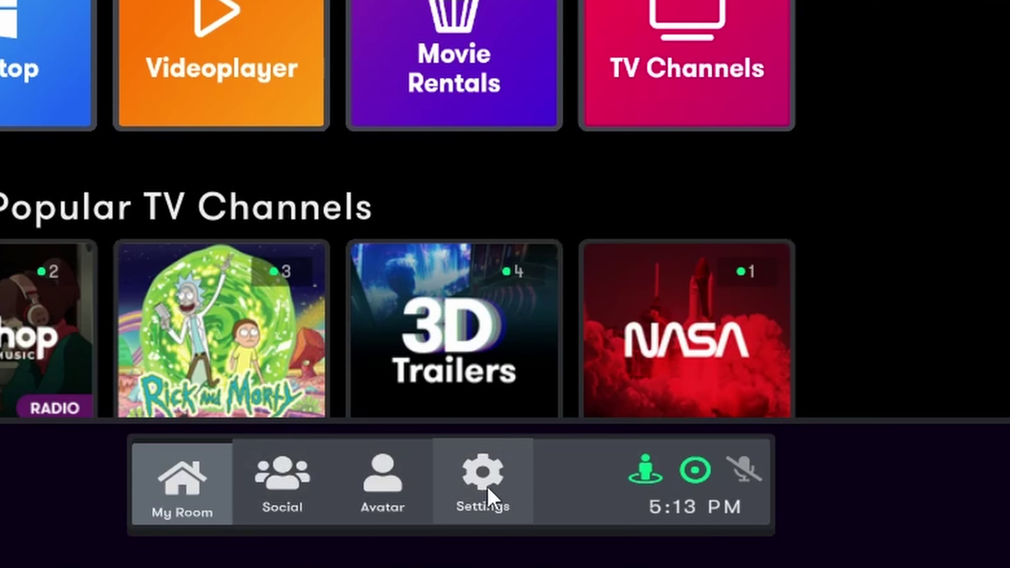
# Open Bigscreen's Settings at the Audio category.
pyautogui.click(489, 499)
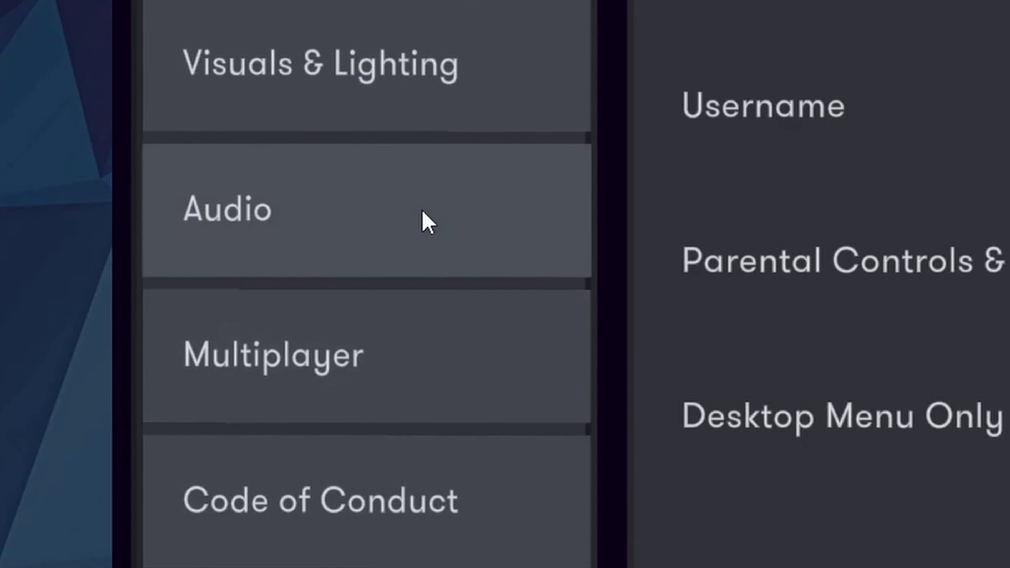
pyautogui.click(427, 223)
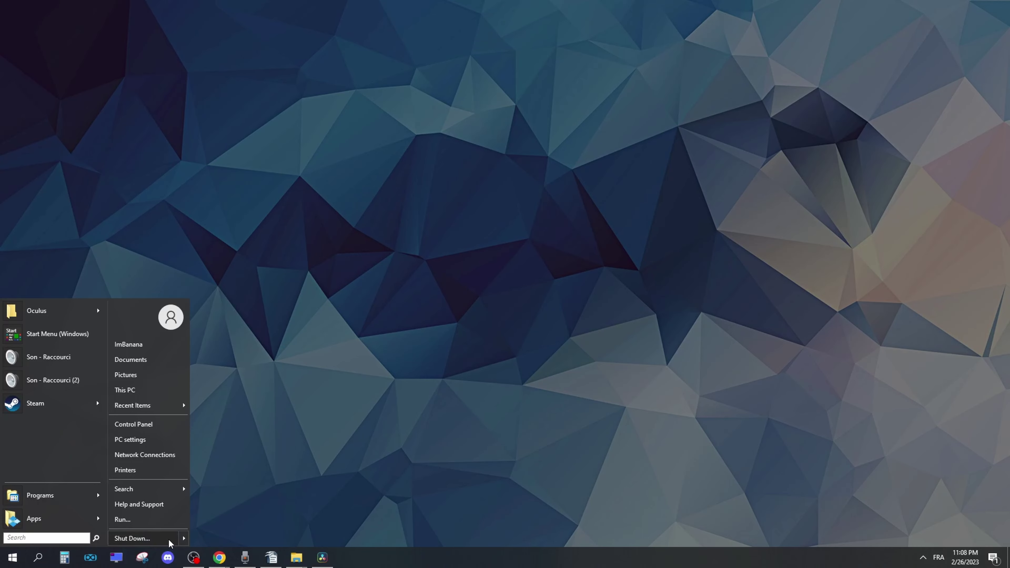
# Search Windows for 'sound' to find Sound mixer options.
pyautogui.moveTo(184, 537)
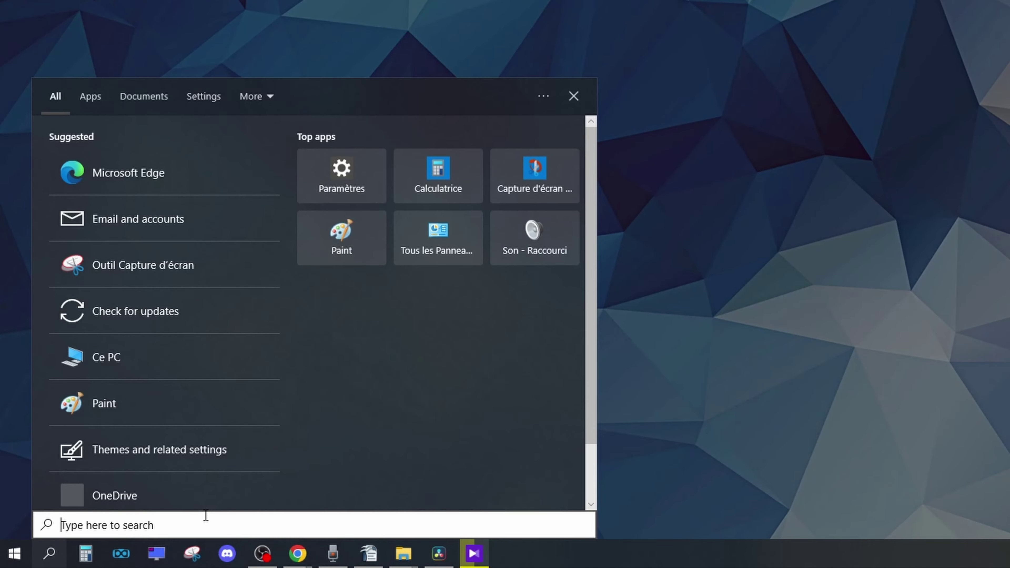
pyautogui.write('sound')
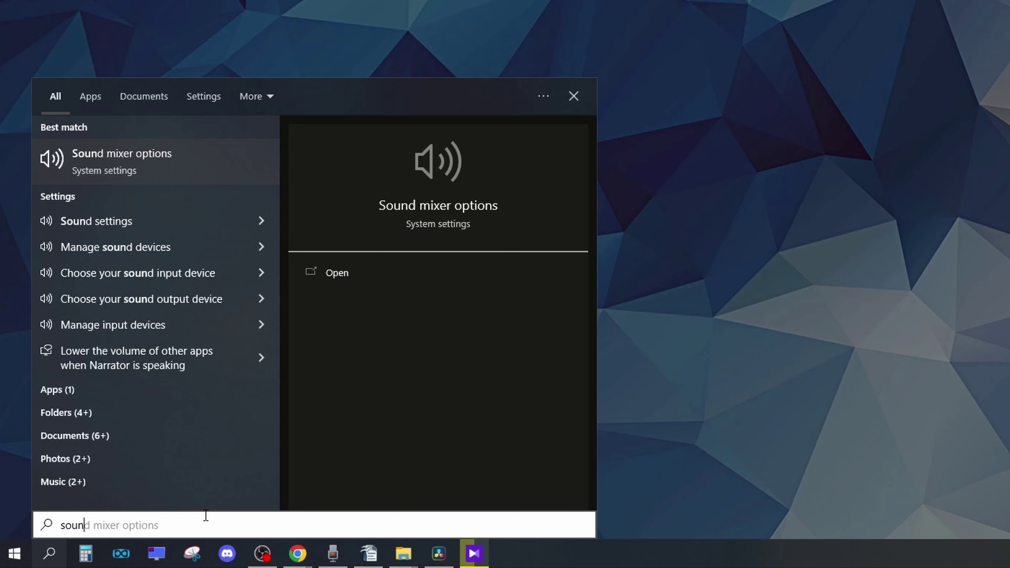
pyautogui.click(161, 166)
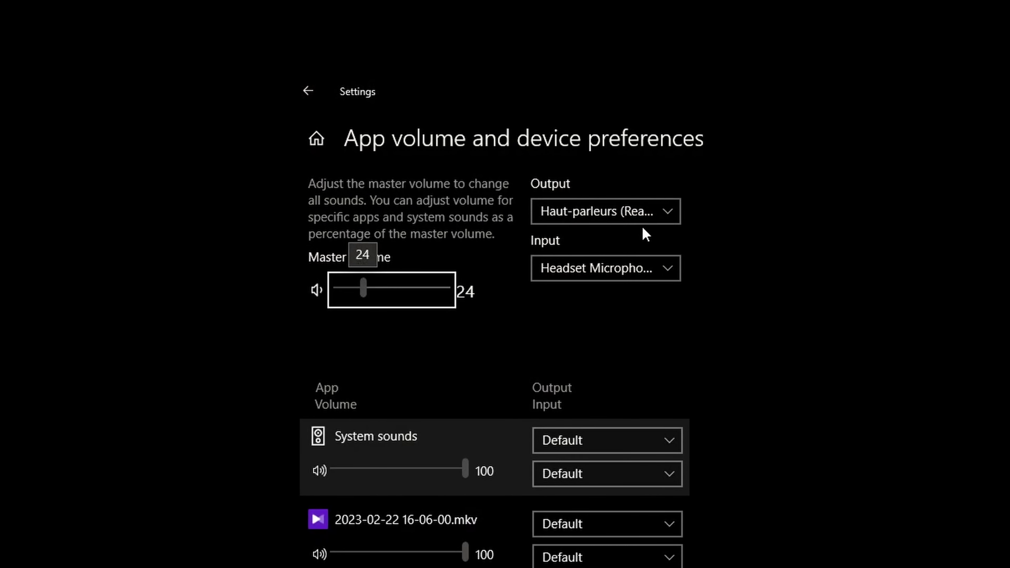
pyautogui.click(669, 212)
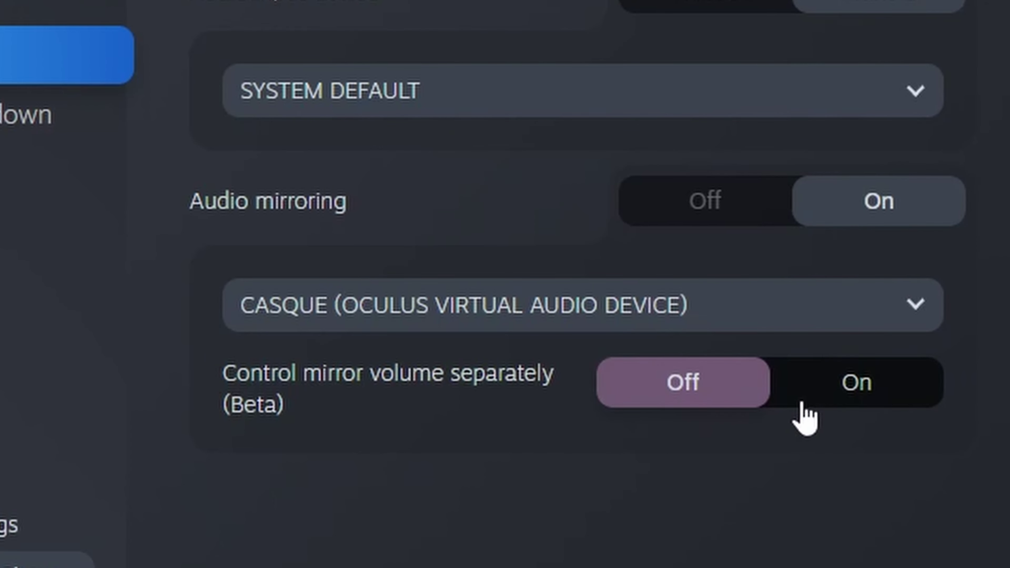
pyautogui.click(550, 99)
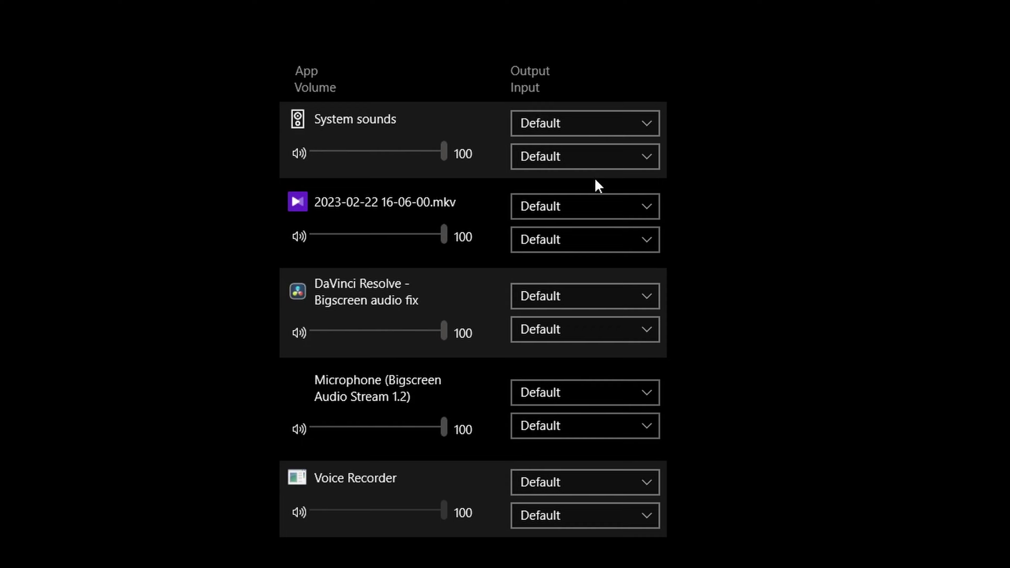
# Leave the mkv recording's output at Default and reset app sound settings to recommended defaults.
pyautogui.click(593, 207)
pyautogui.click(691, 215)
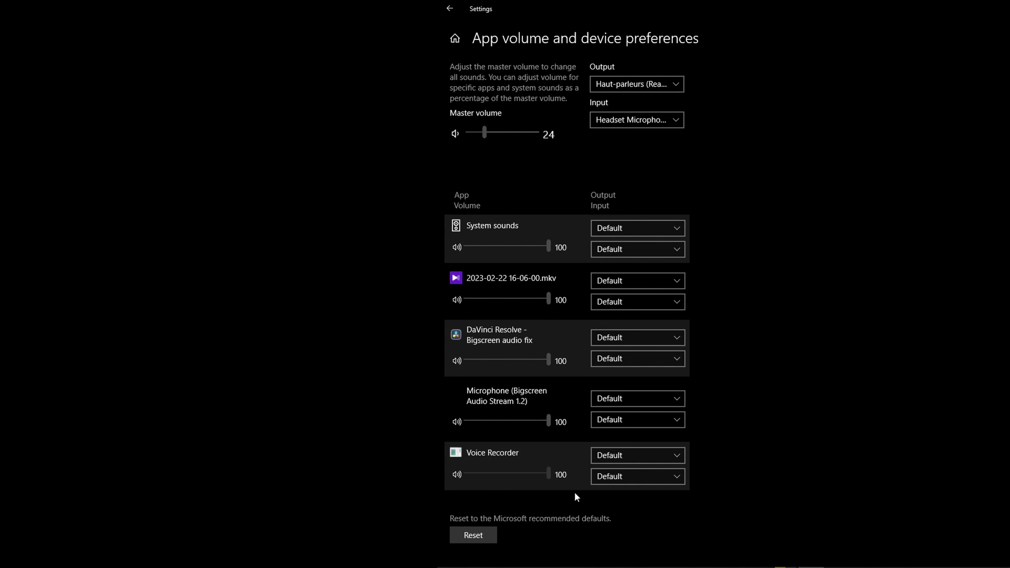
pyautogui.click(475, 536)
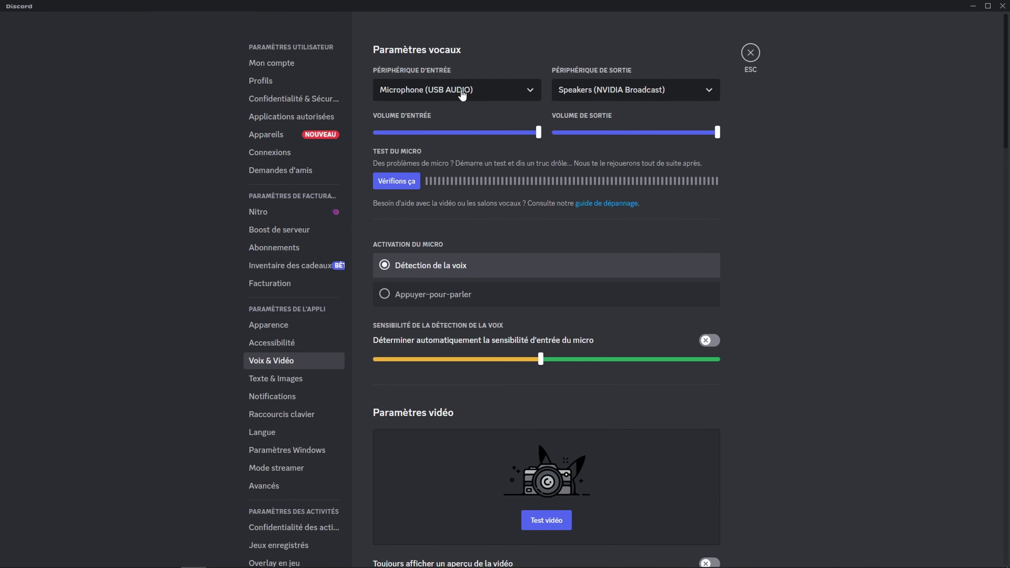
# Set Discord's microphone to Default and quit SteamVR.
pyautogui.click(463, 95)
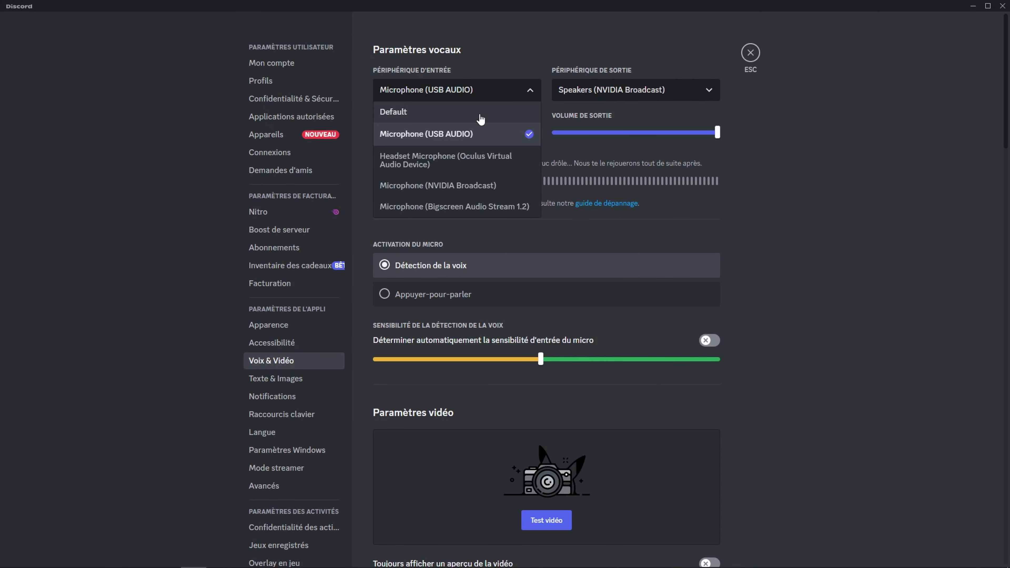
pyautogui.click(481, 115)
pyautogui.click(588, 96)
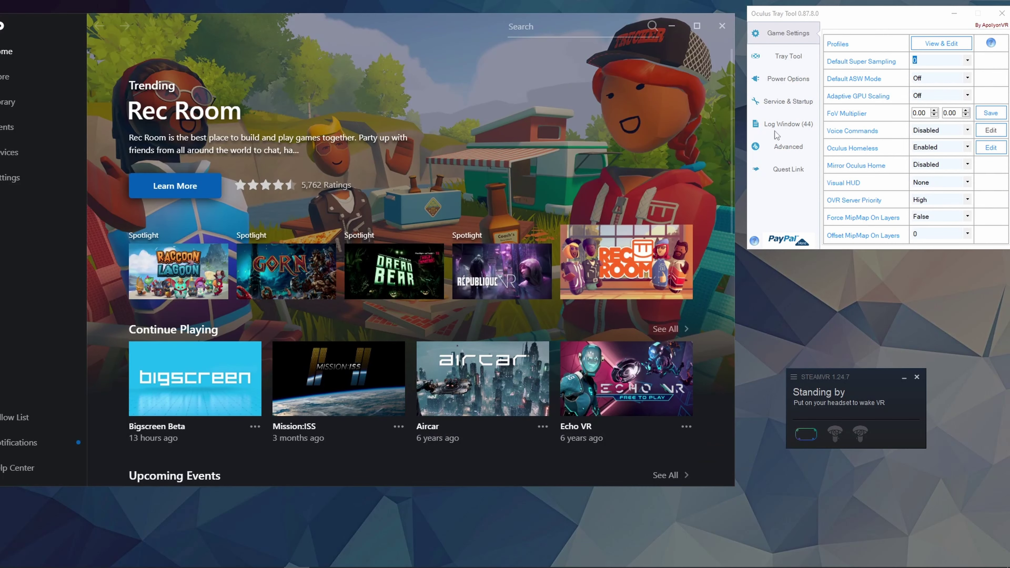
pyautogui.click(917, 377)
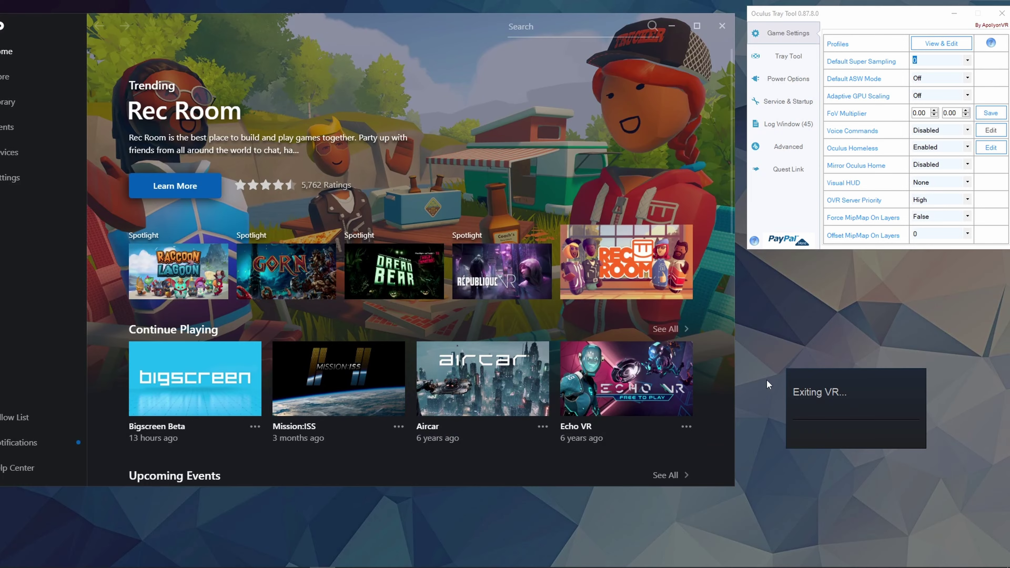
# Close the Oculus app, switch Windows output to Bigscreen Audio Stream 1.2, and restart SteamVR.
pyautogui.click(721, 27)
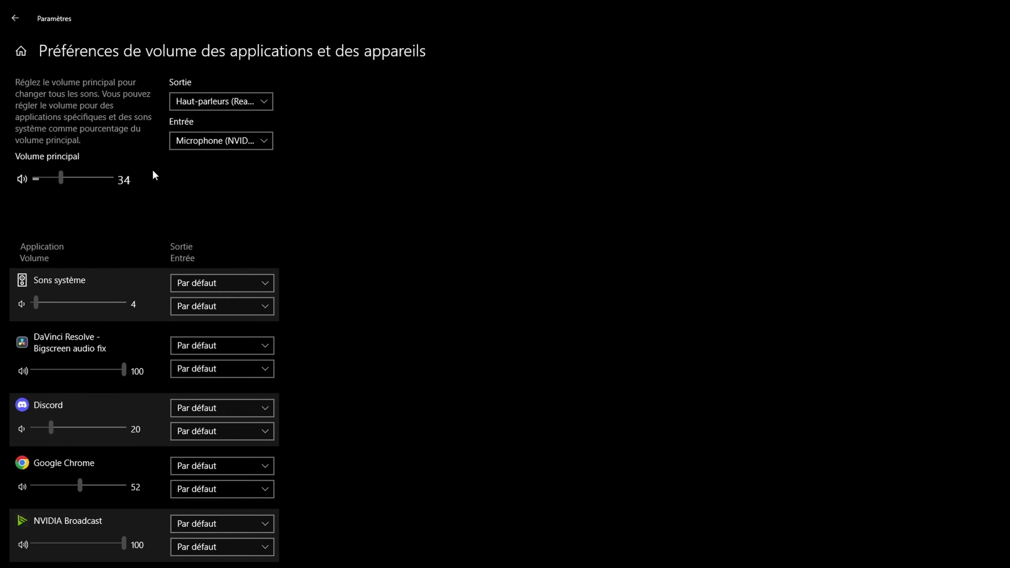
pyautogui.click(269, 139)
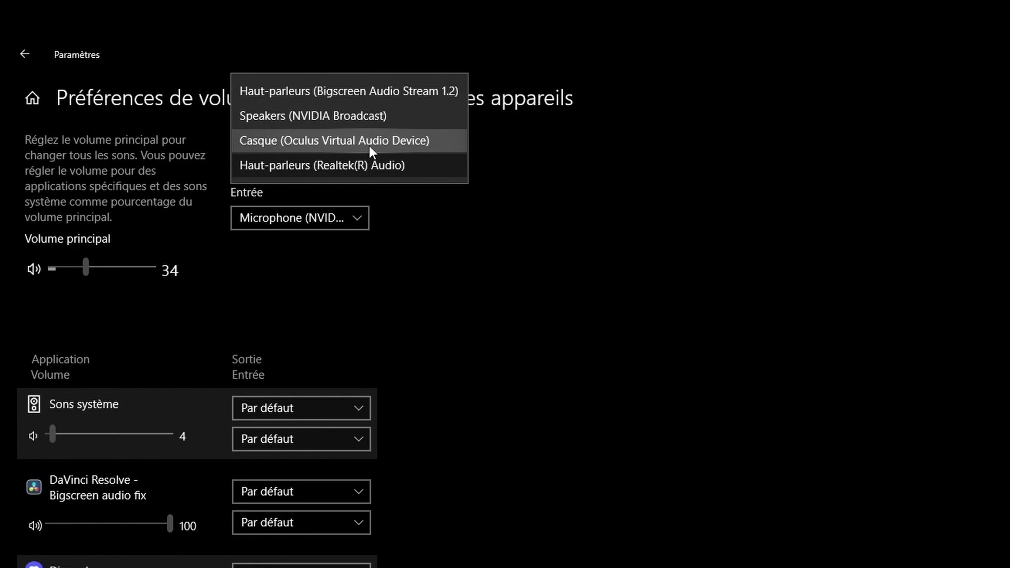
pyautogui.click(318, 116)
pyautogui.click(409, 203)
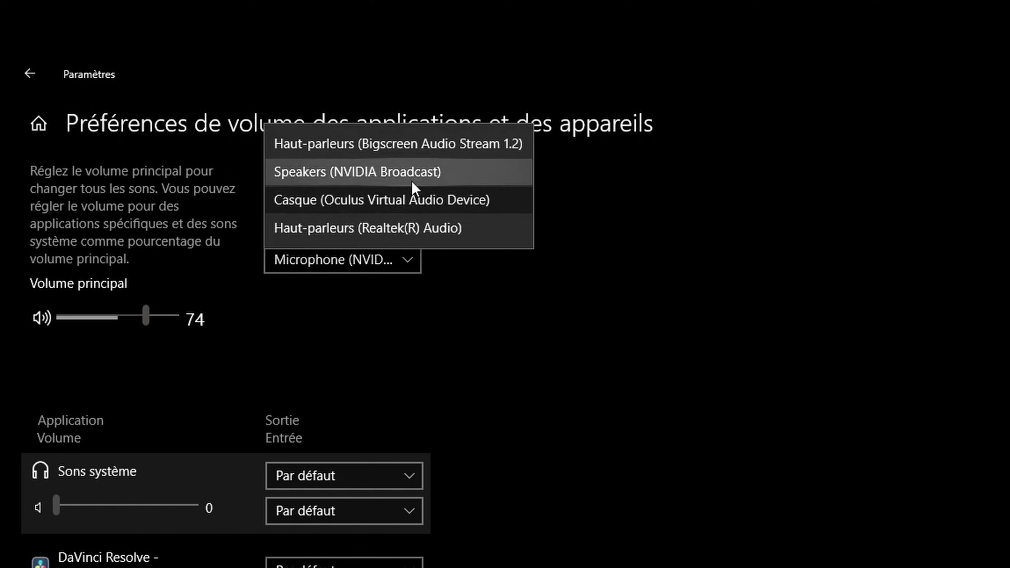
pyautogui.click(454, 151)
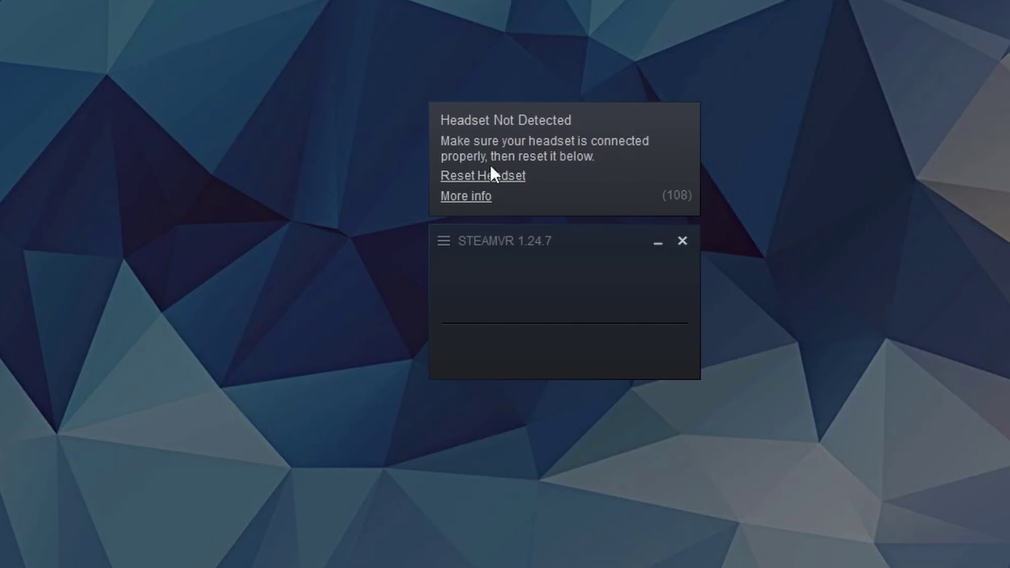
pyautogui.click(510, 177)
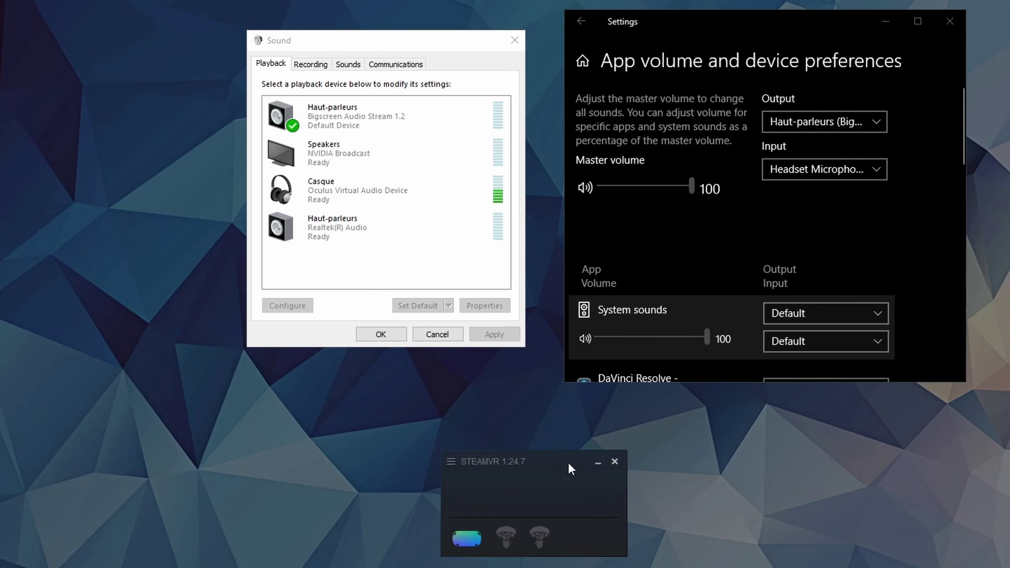
# Quit SteamVR and reset the audio output and input devices to SYSTEM DEFAULT.
pyautogui.click(615, 463)
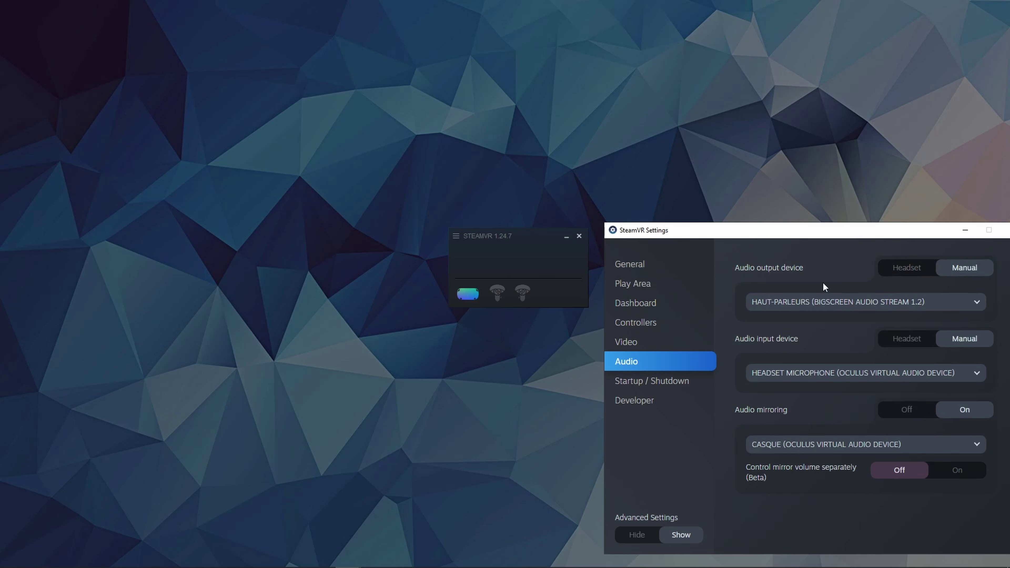
pyautogui.click(911, 302)
pyautogui.click(811, 289)
pyautogui.click(898, 372)
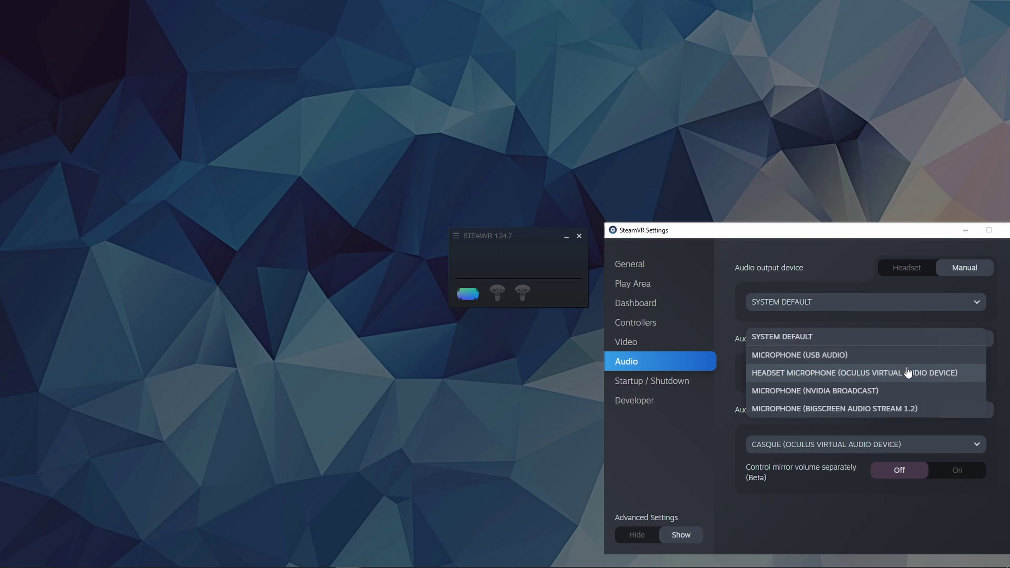
pyautogui.click(856, 332)
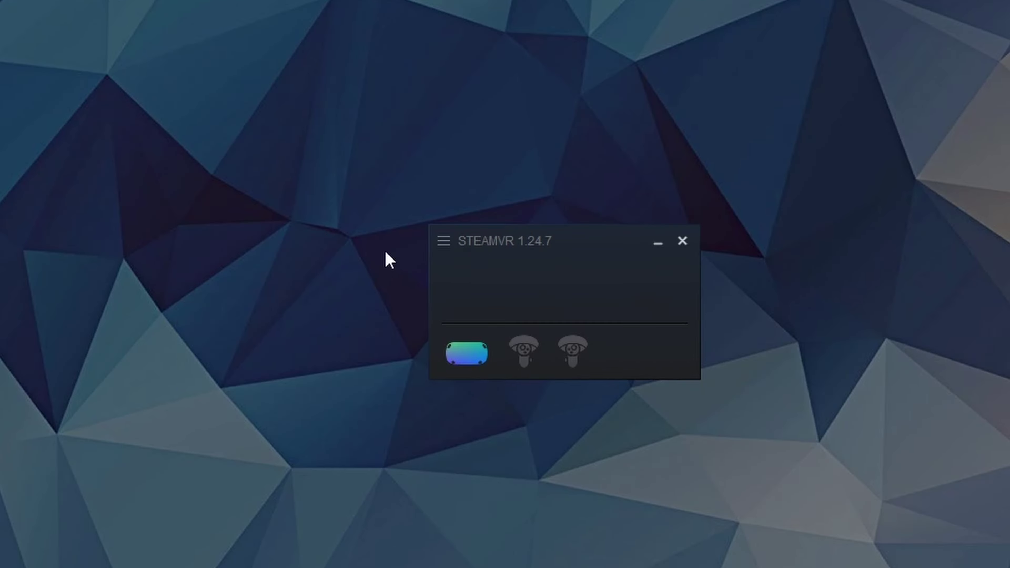
# In SteamVR audio settings, output to Bigscreen Audio Stream 1.2 and mirror to Oculus Virtual Audio Device.
pyautogui.click(443, 242)
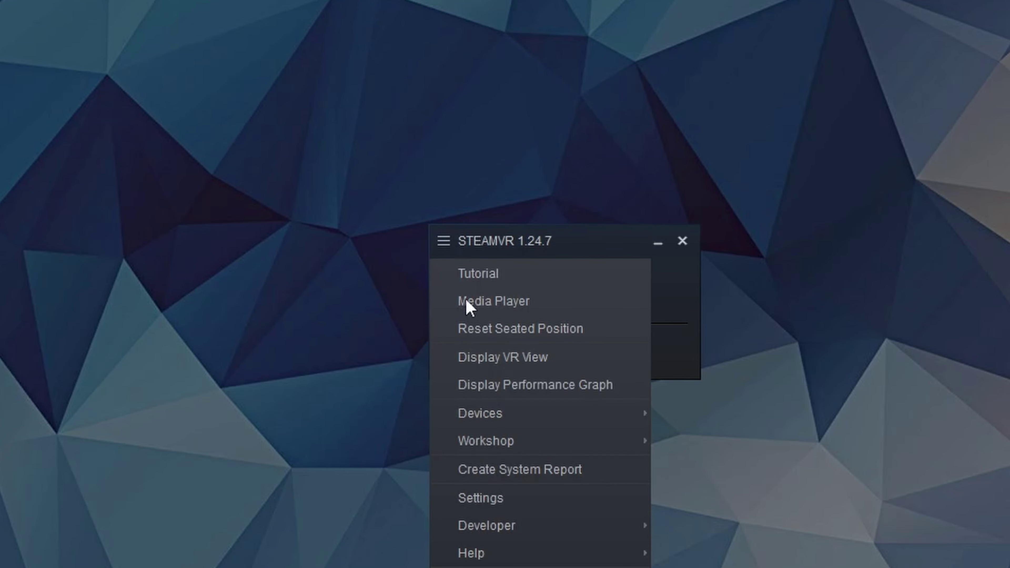
pyautogui.click(524, 503)
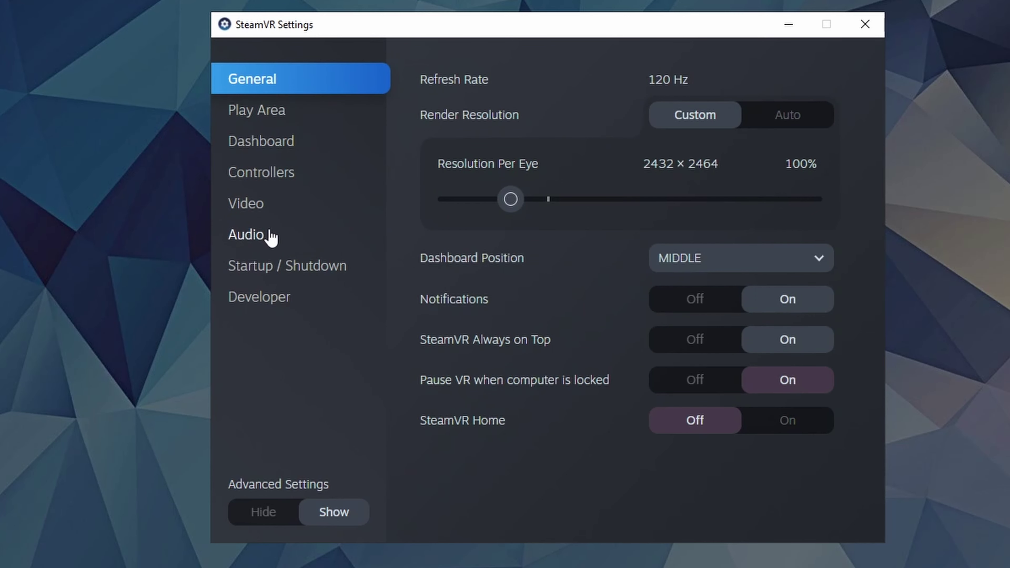
pyautogui.click(266, 234)
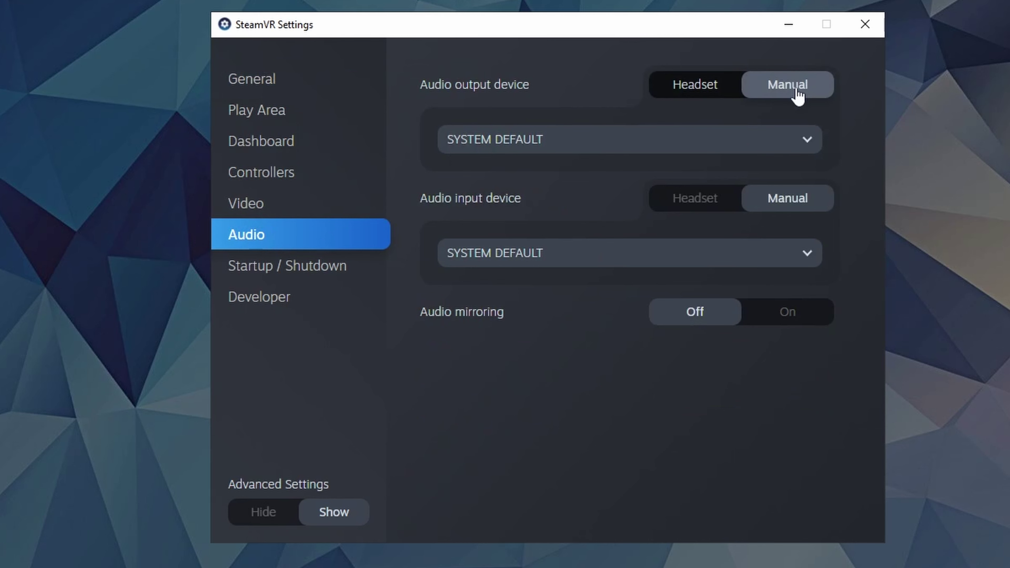
pyautogui.click(737, 147)
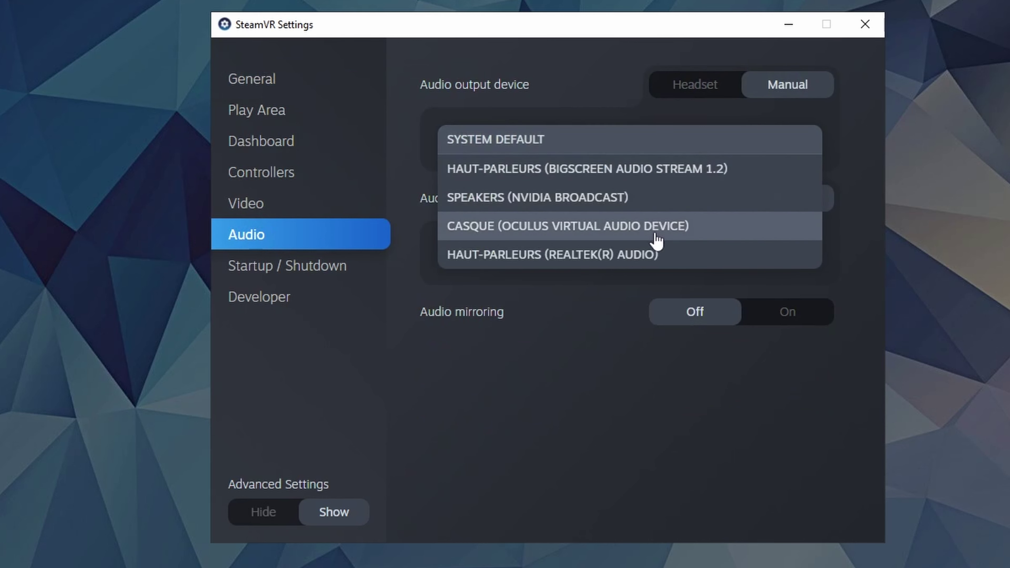
pyautogui.click(642, 169)
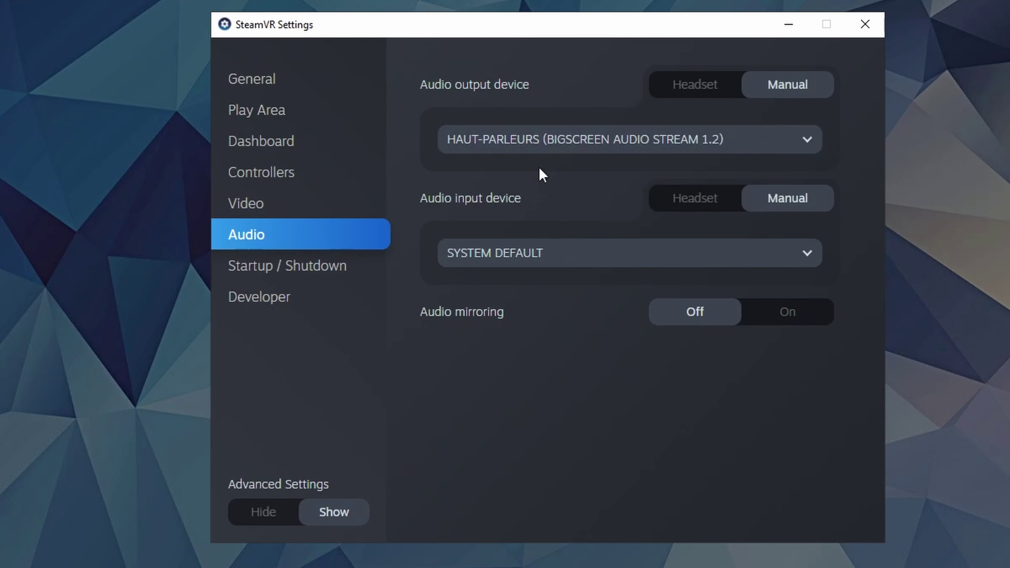
pyautogui.click(799, 318)
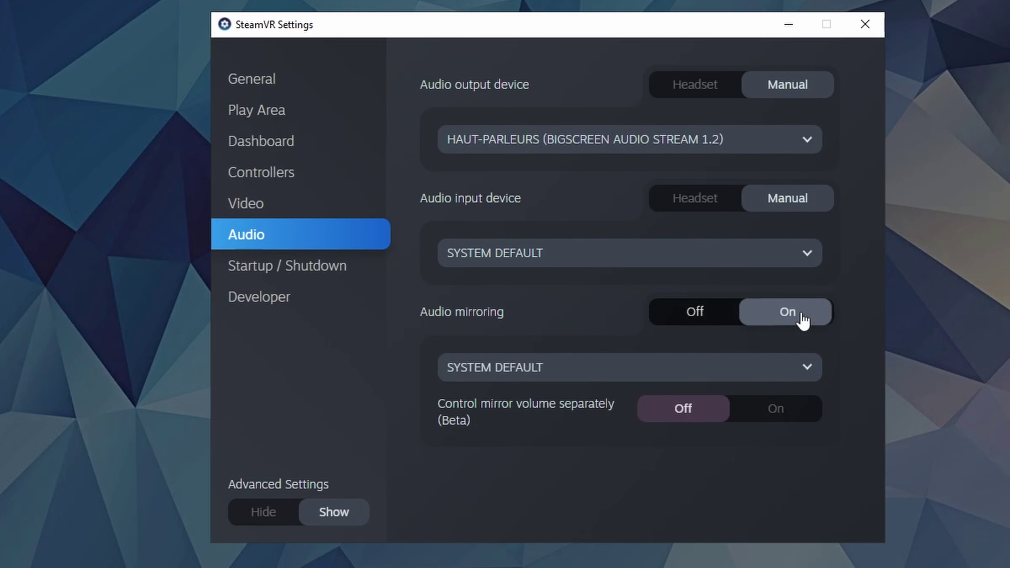
pyautogui.click(604, 376)
pyautogui.click(623, 460)
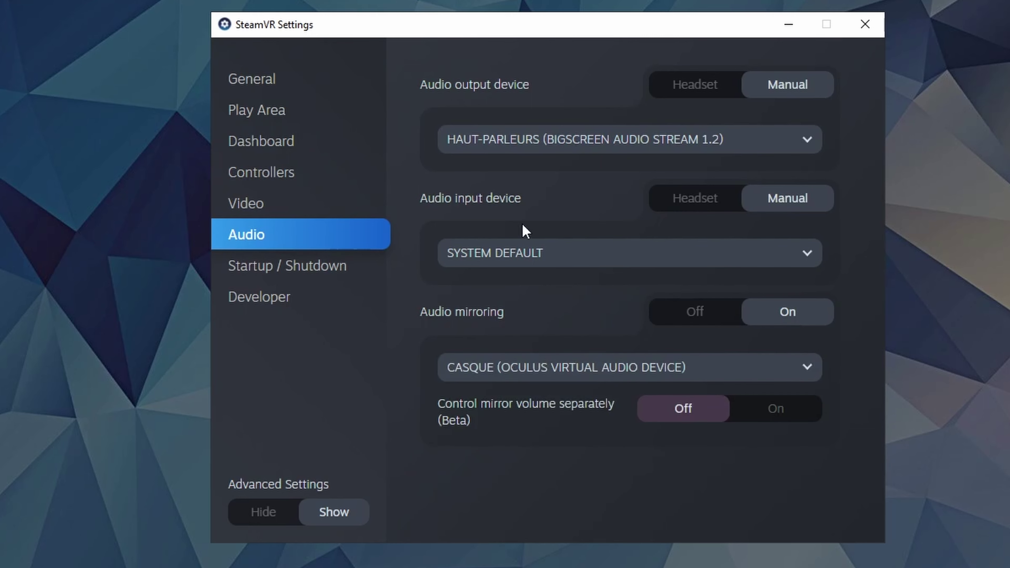
pyautogui.click(585, 261)
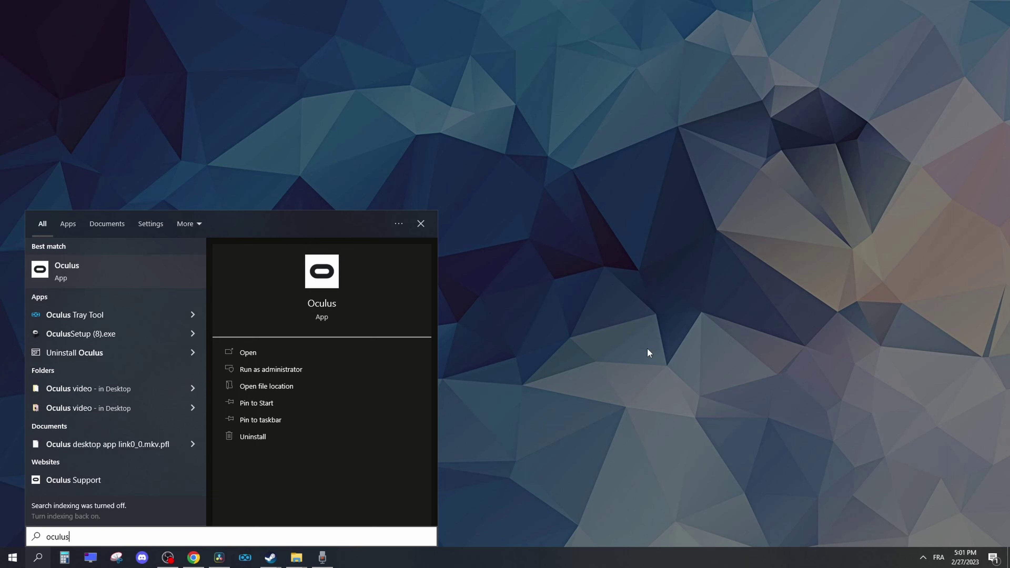
# Launch the Oculus app and open the Quest 2 and Touch device settings under Devices.
pyautogui.click(85, 275)
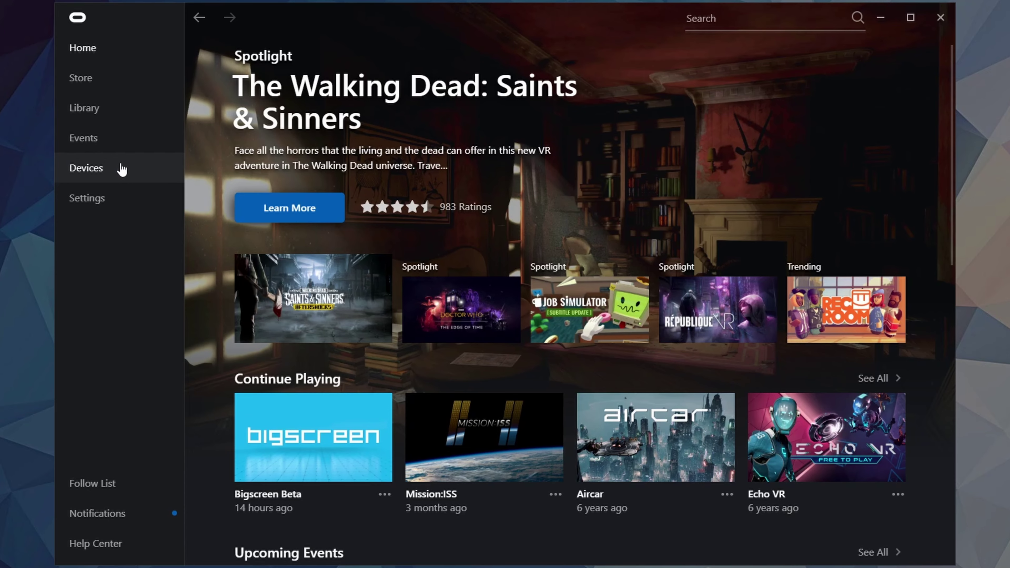
pyautogui.click(121, 169)
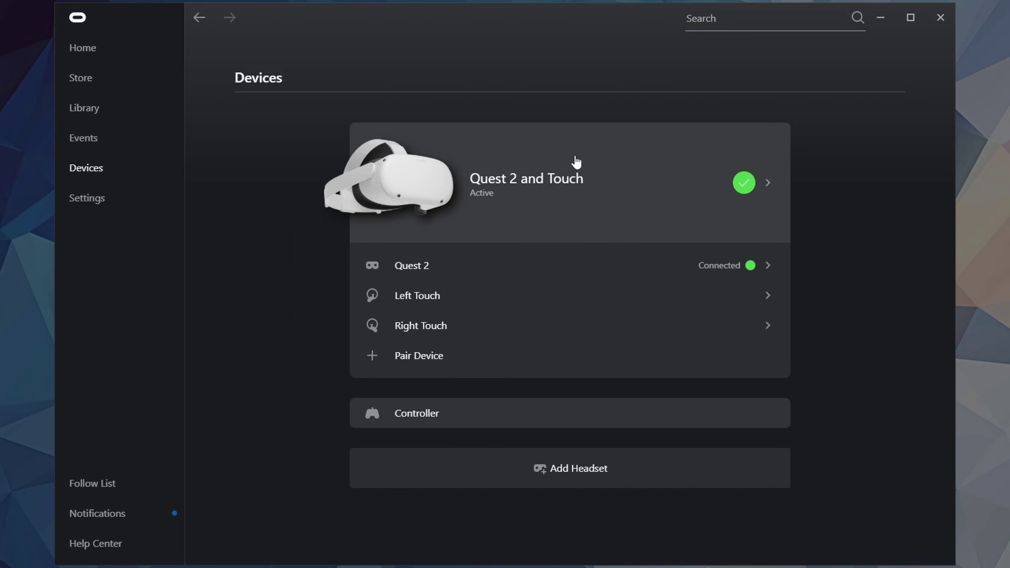
pyautogui.click(667, 177)
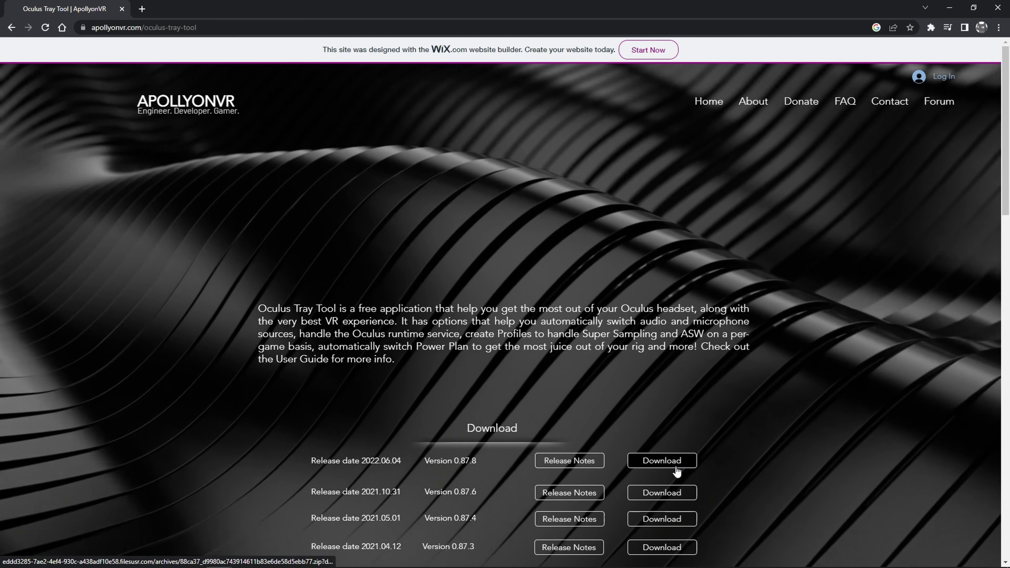
# Download Oculus Tray Tool version 0.87.8 (OTTSetup_0.87.8) from the ApollyonVR page.
pyautogui.click(662, 461)
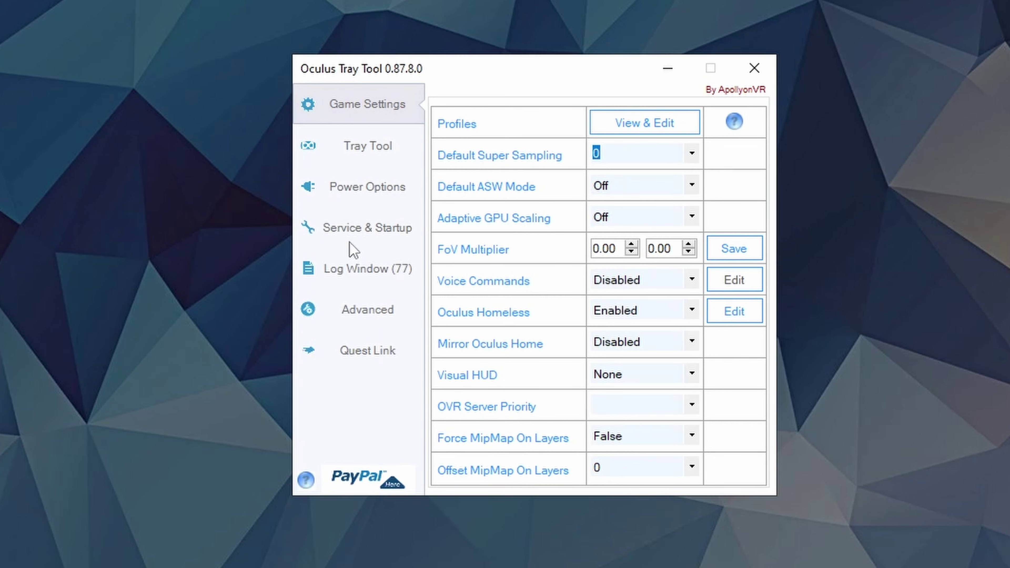
# Make the Oculus service start and stop with the tool, disable Start with Windows, and enable Use Audio Switcher.
pyautogui.click(358, 241)
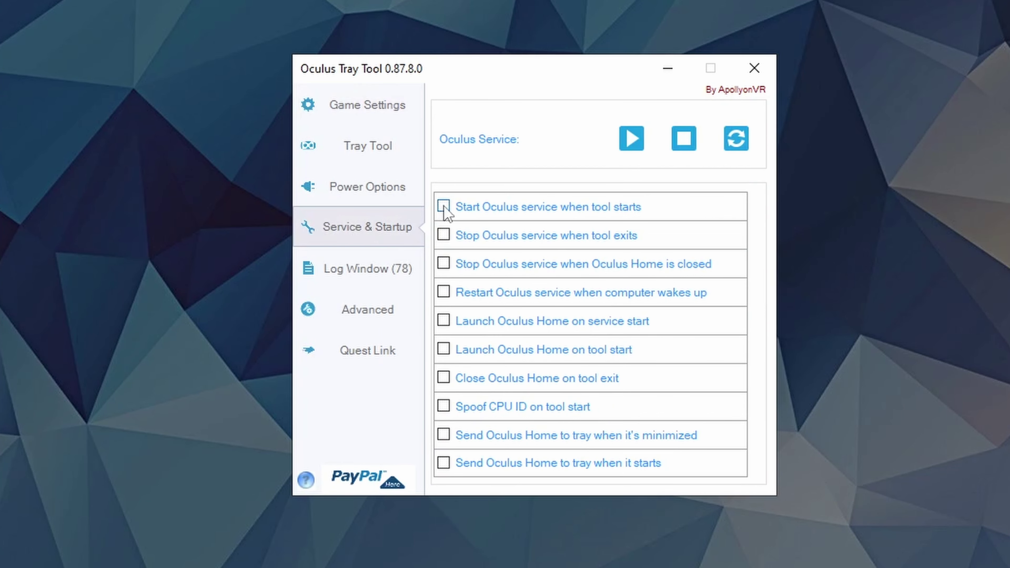
pyautogui.click(444, 207)
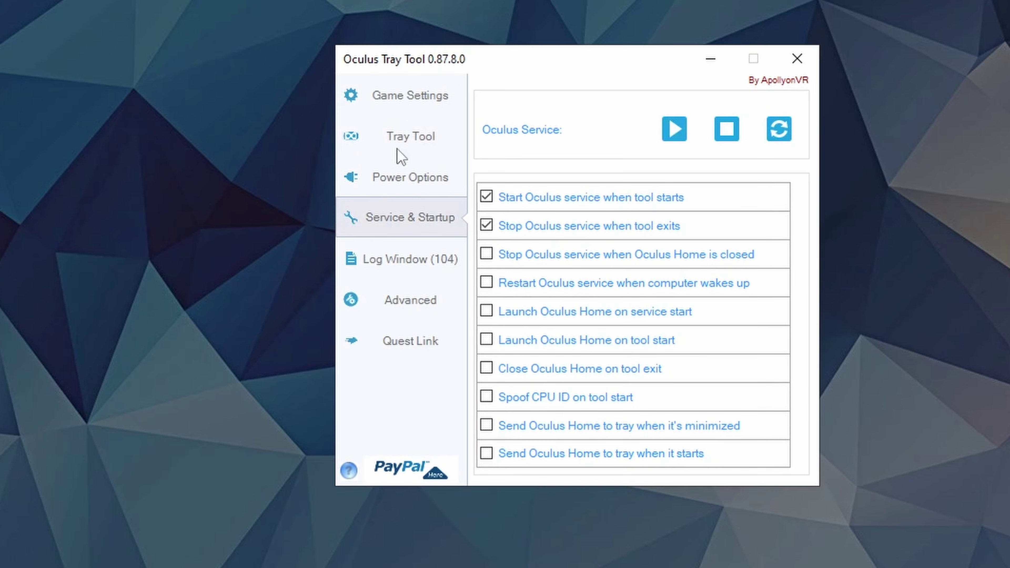
pyautogui.click(355, 140)
pyautogui.click(497, 118)
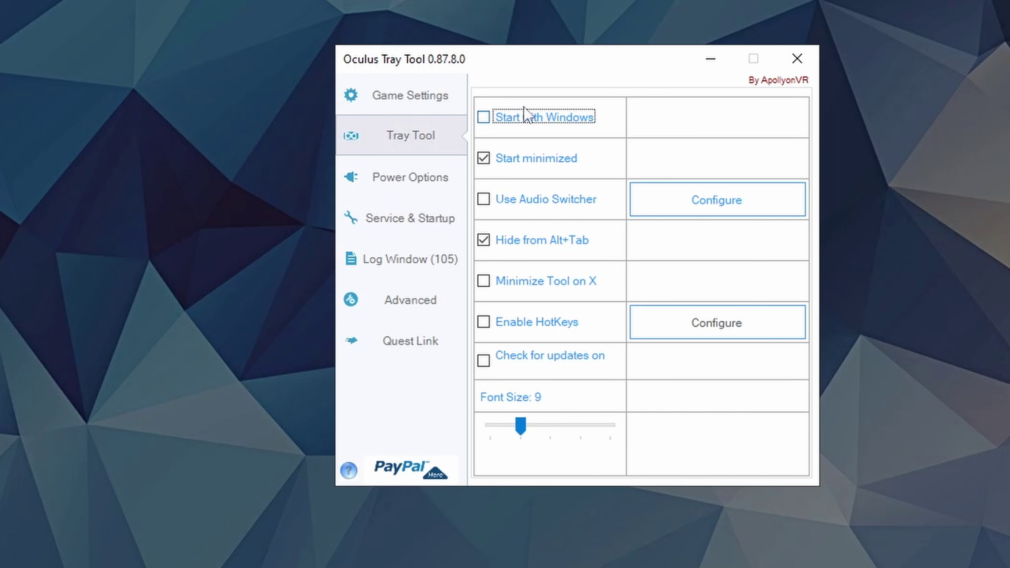
pyautogui.click(483, 205)
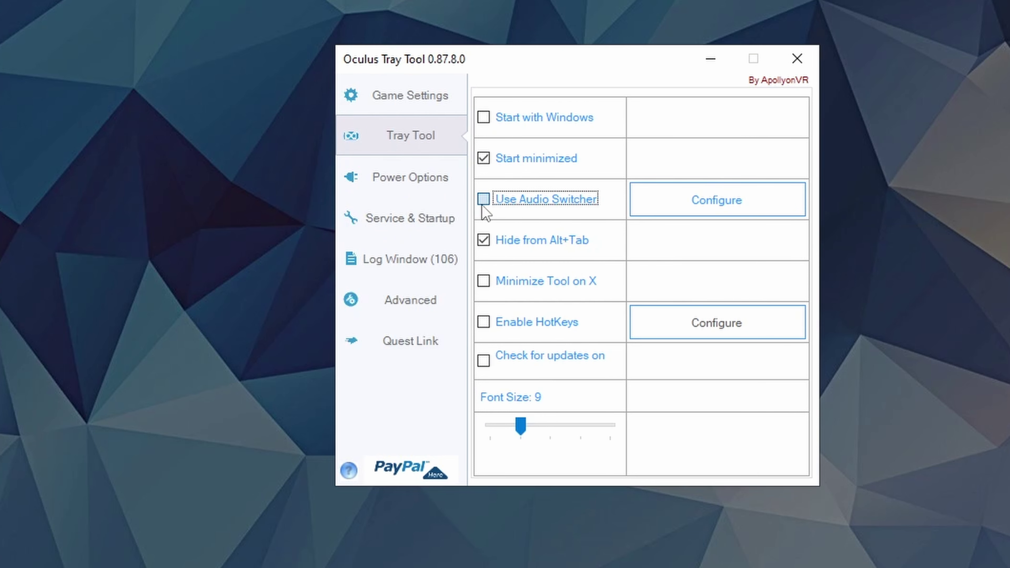
# In the Audio Switcher configuration, set audio and microphone to switch when the tool starts/exits.
pyautogui.click(767, 204)
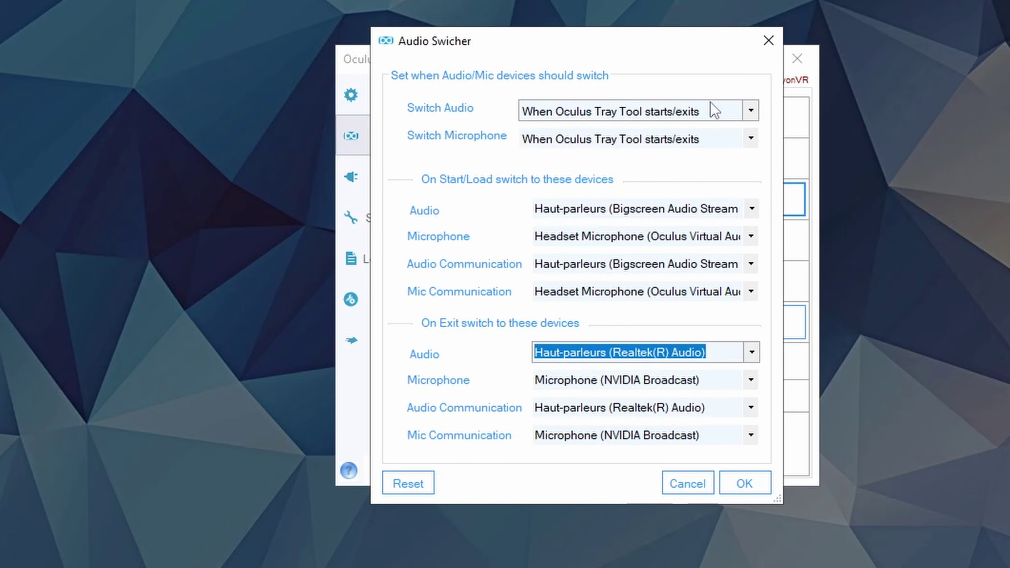
pyautogui.click(753, 111)
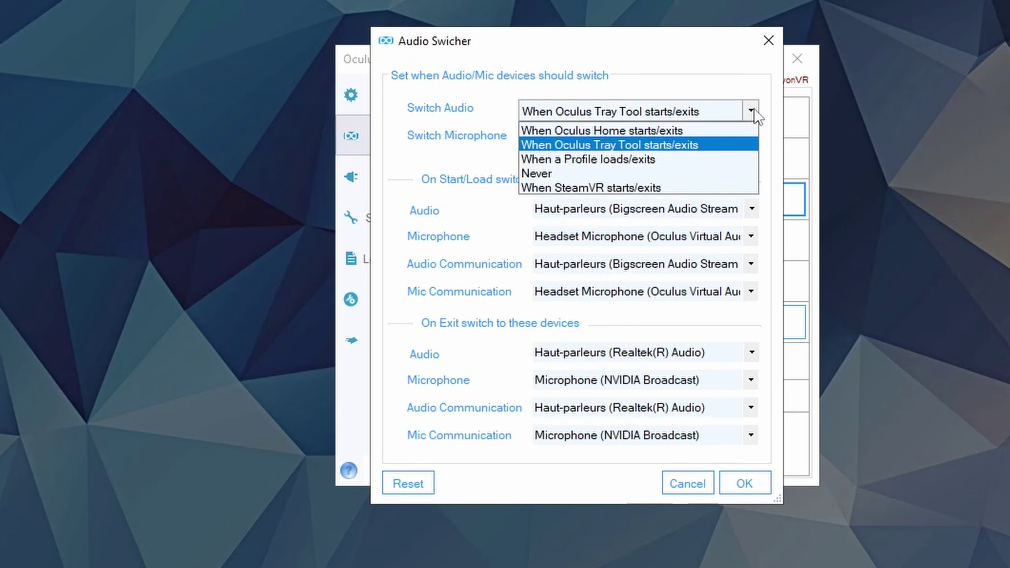
pyautogui.click(730, 146)
pyautogui.click(751, 138)
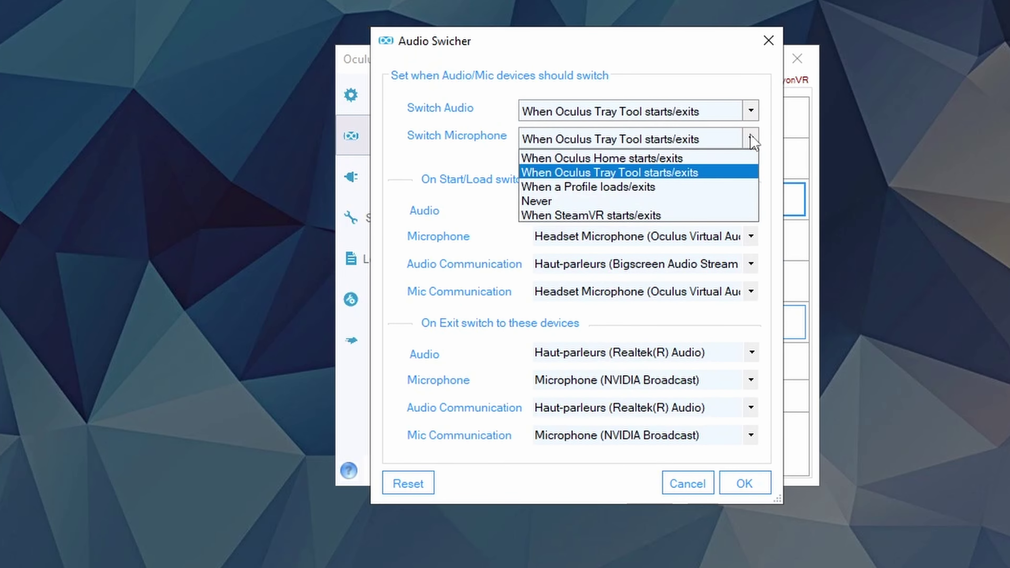
pyautogui.click(726, 177)
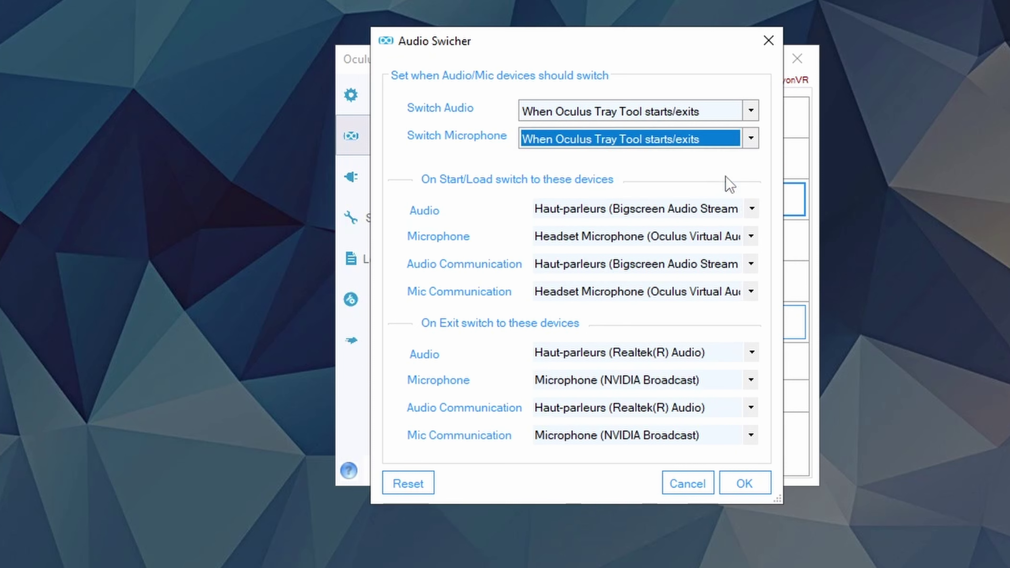
# Set Bigscreen Audio Stream as start audio and communication device, and the Oculus headset mic as start microphone.
pyautogui.click(752, 209)
pyautogui.click(746, 231)
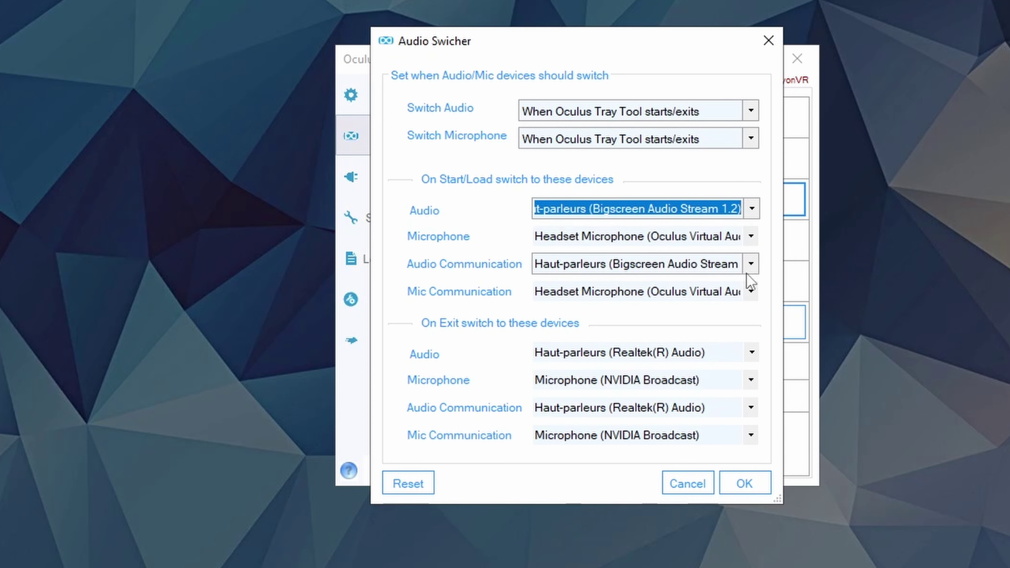
pyautogui.click(751, 264)
pyautogui.click(730, 284)
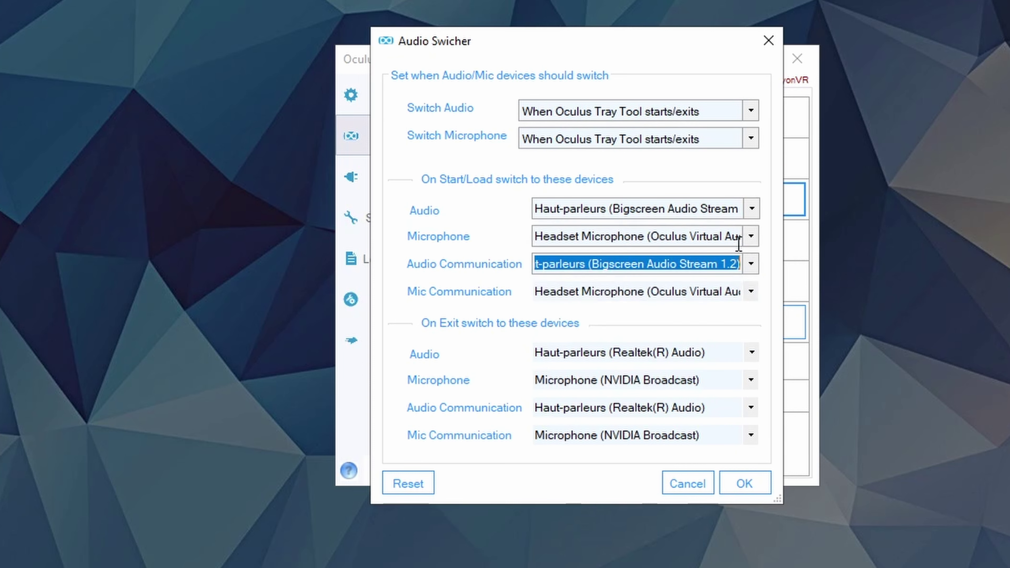
pyautogui.click(751, 237)
pyautogui.click(724, 275)
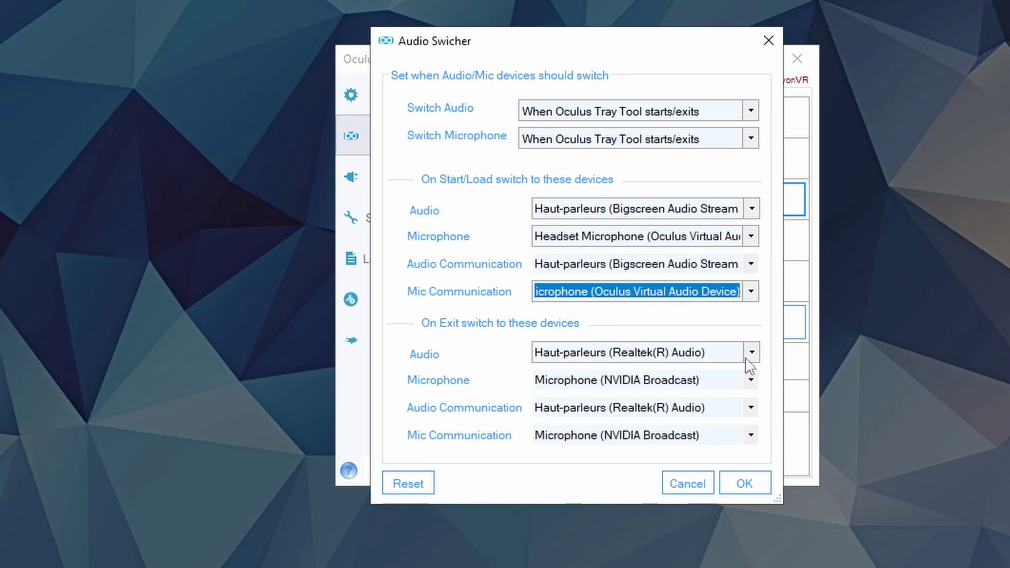
# Set Realtek speakers as exit audio and communication device, then choose the exit microphone.
pyautogui.click(749, 358)
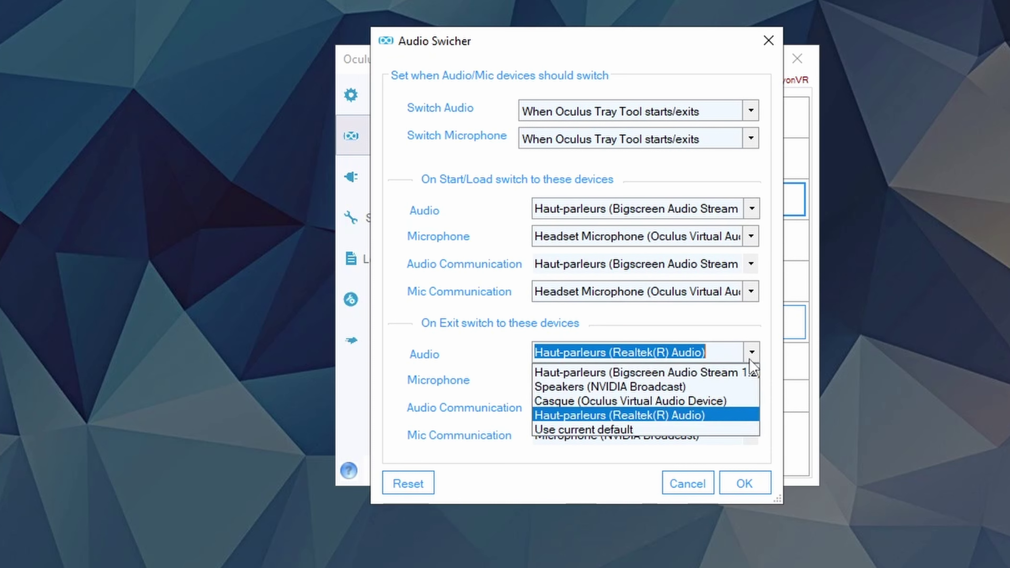
pyautogui.click(732, 416)
pyautogui.click(751, 408)
pyautogui.click(723, 469)
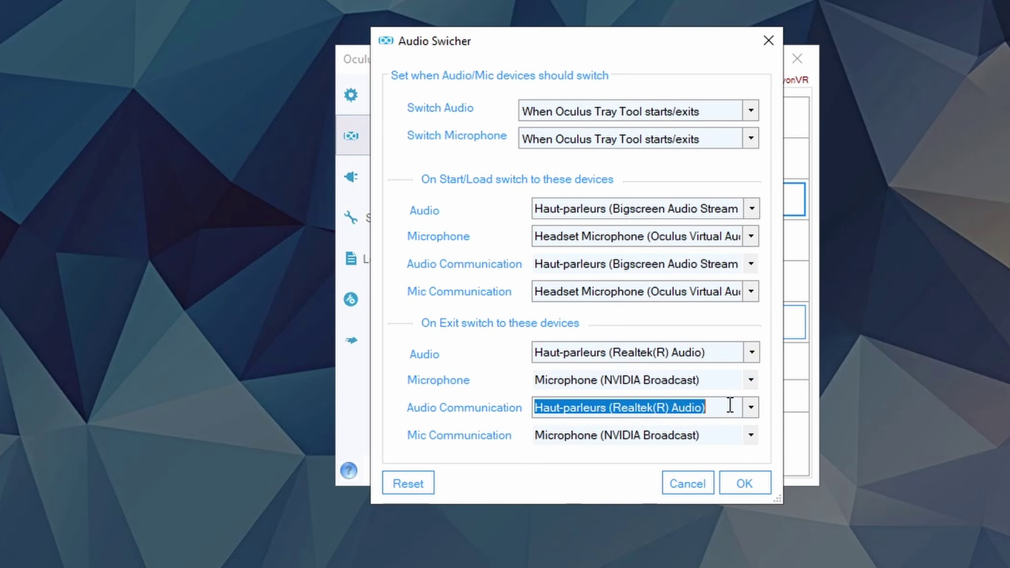
pyautogui.click(751, 381)
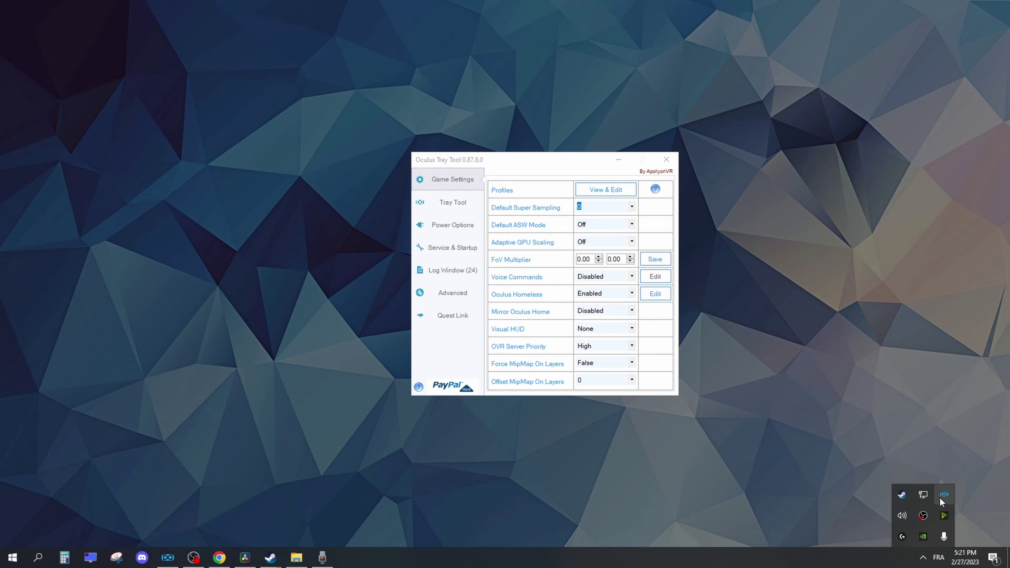
# Bring up the Oculus Tray Tool tray icon menu to quit the tool.
pyautogui.rightClick(943, 497)
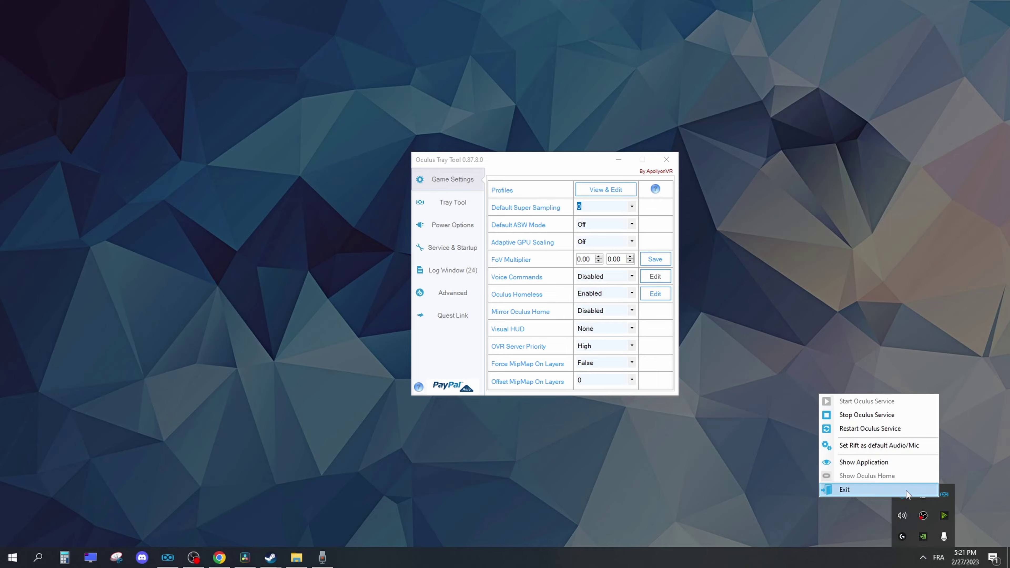